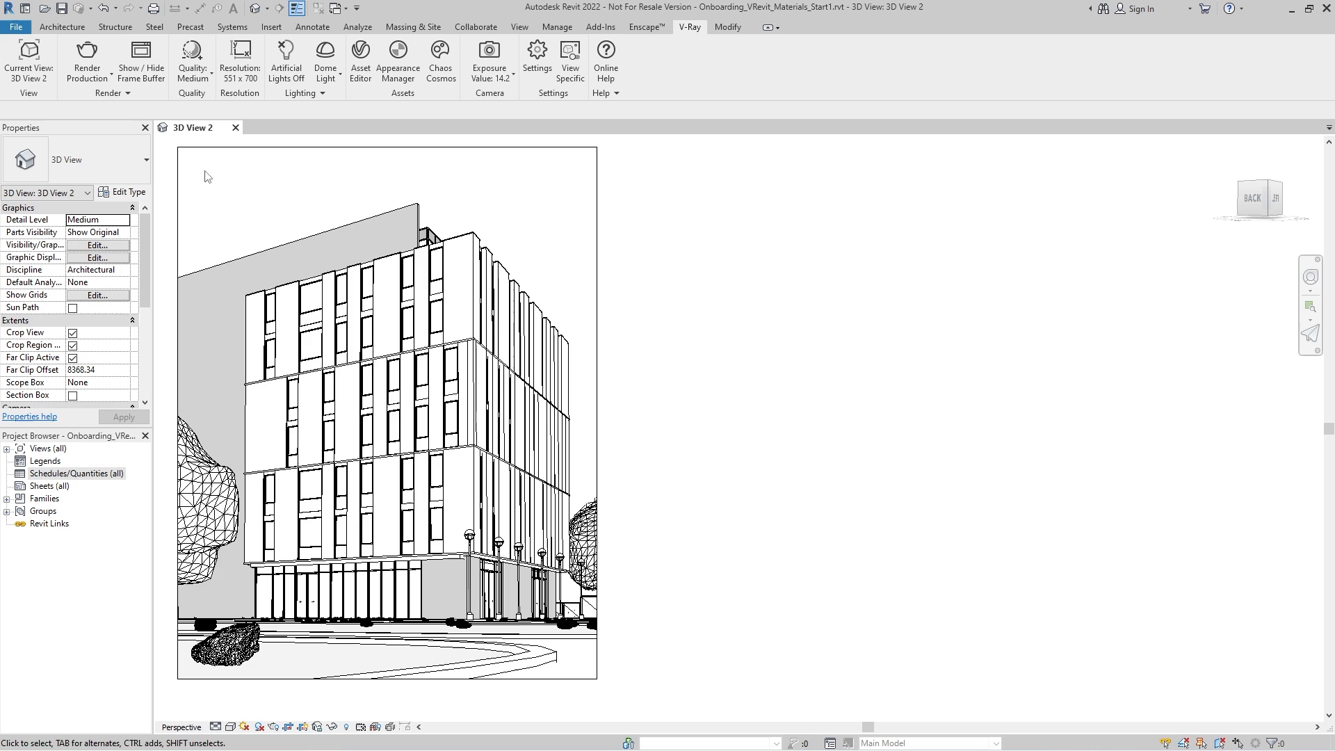
- Start an interactive V-Ray render of the 3D view and show the scene's material list
click(93, 78)
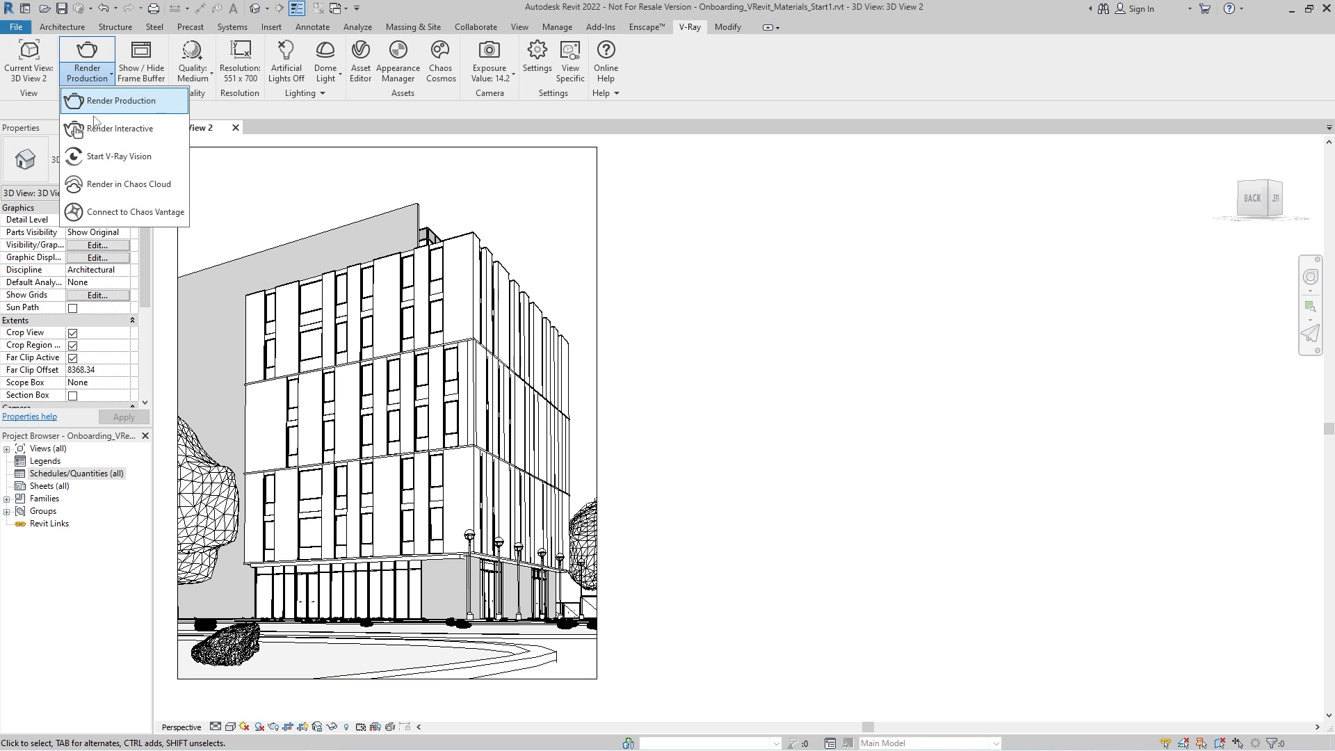
click(104, 129)
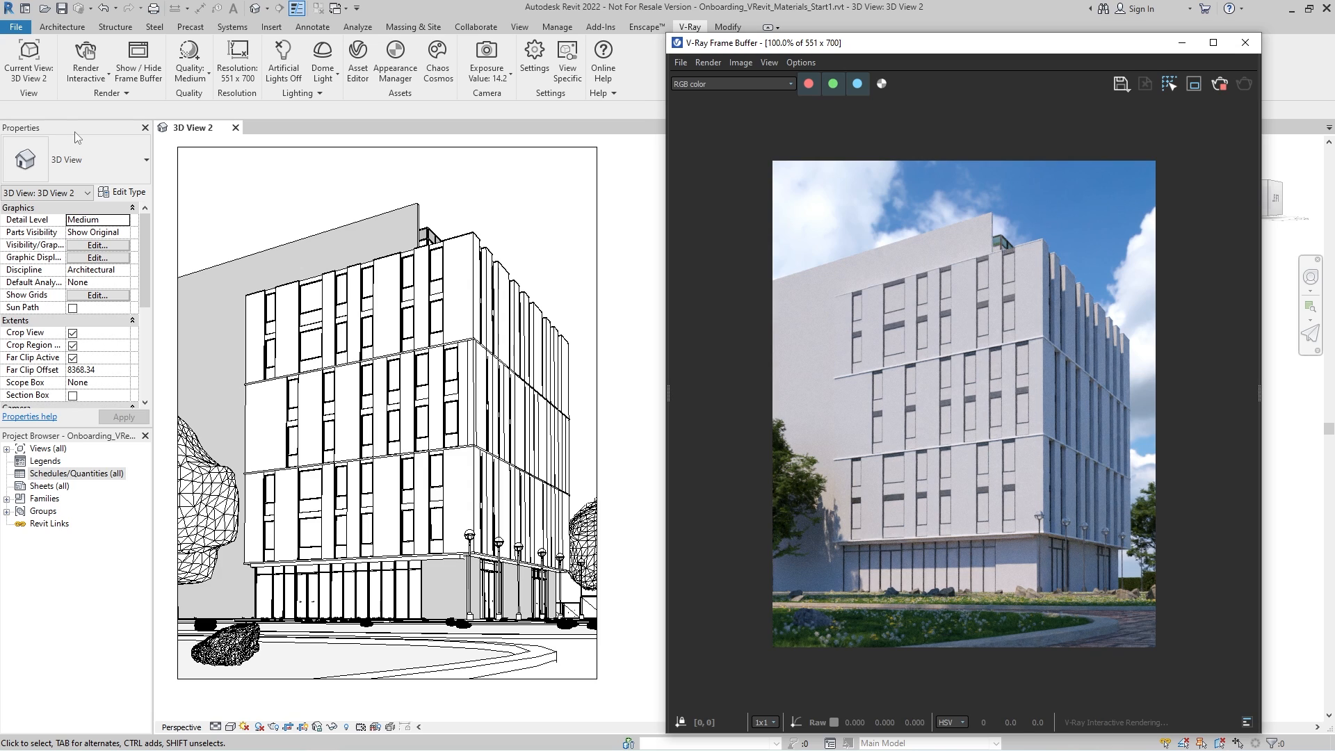
click(358, 60)
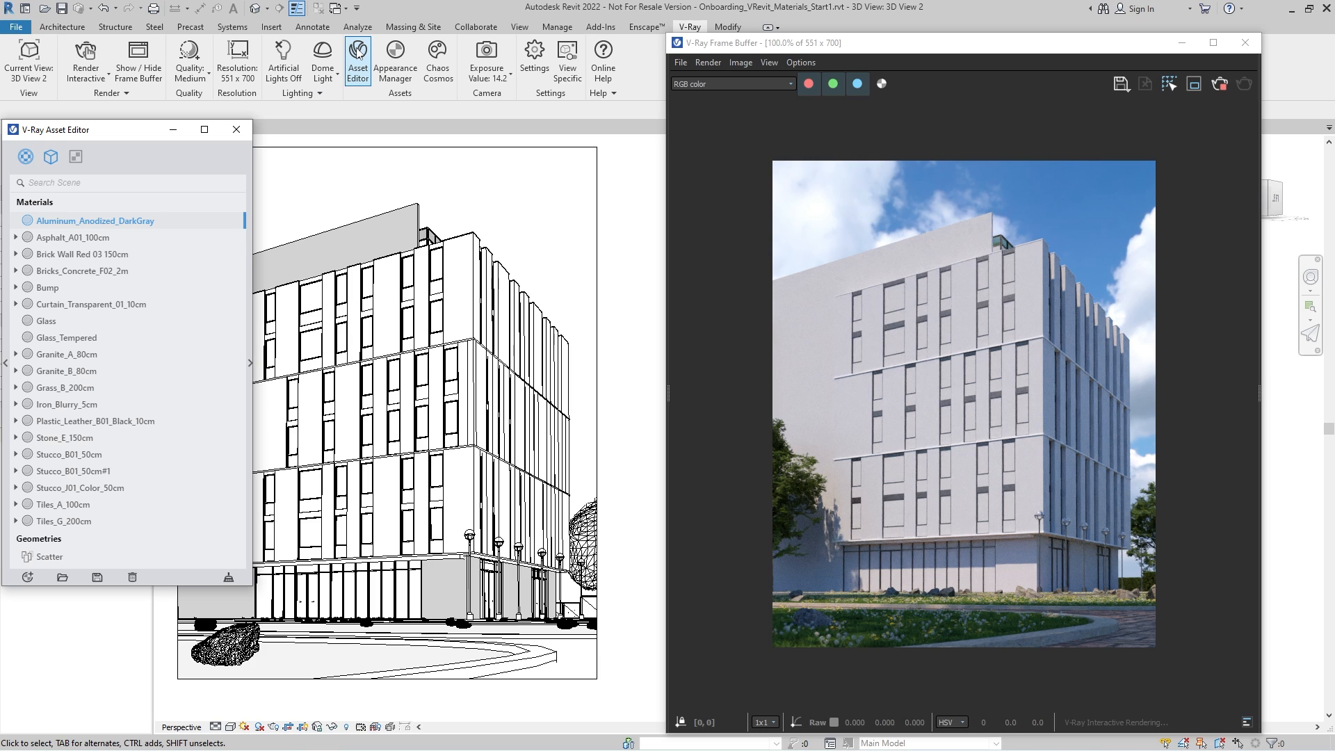
- In the Appearance Manager, pick the top wall to filter to its Brick, Common material
click(395, 61)
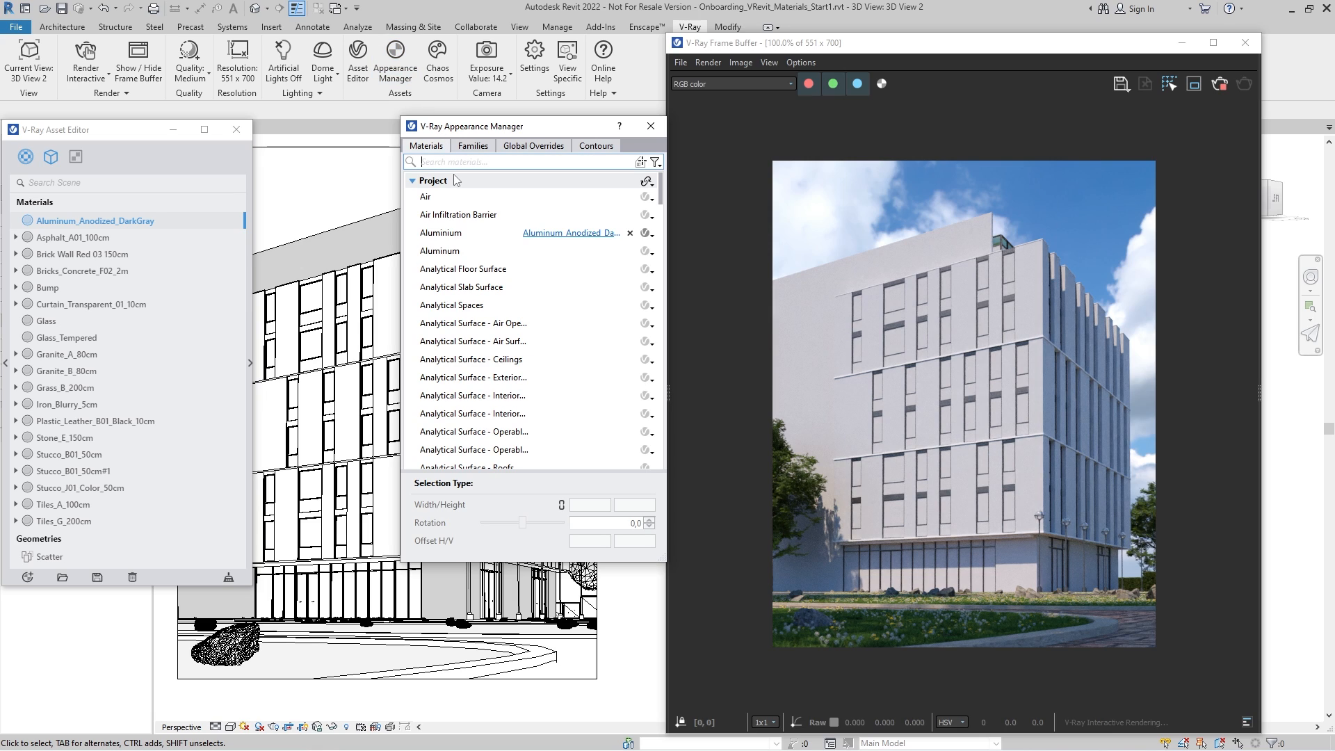
text(brick)
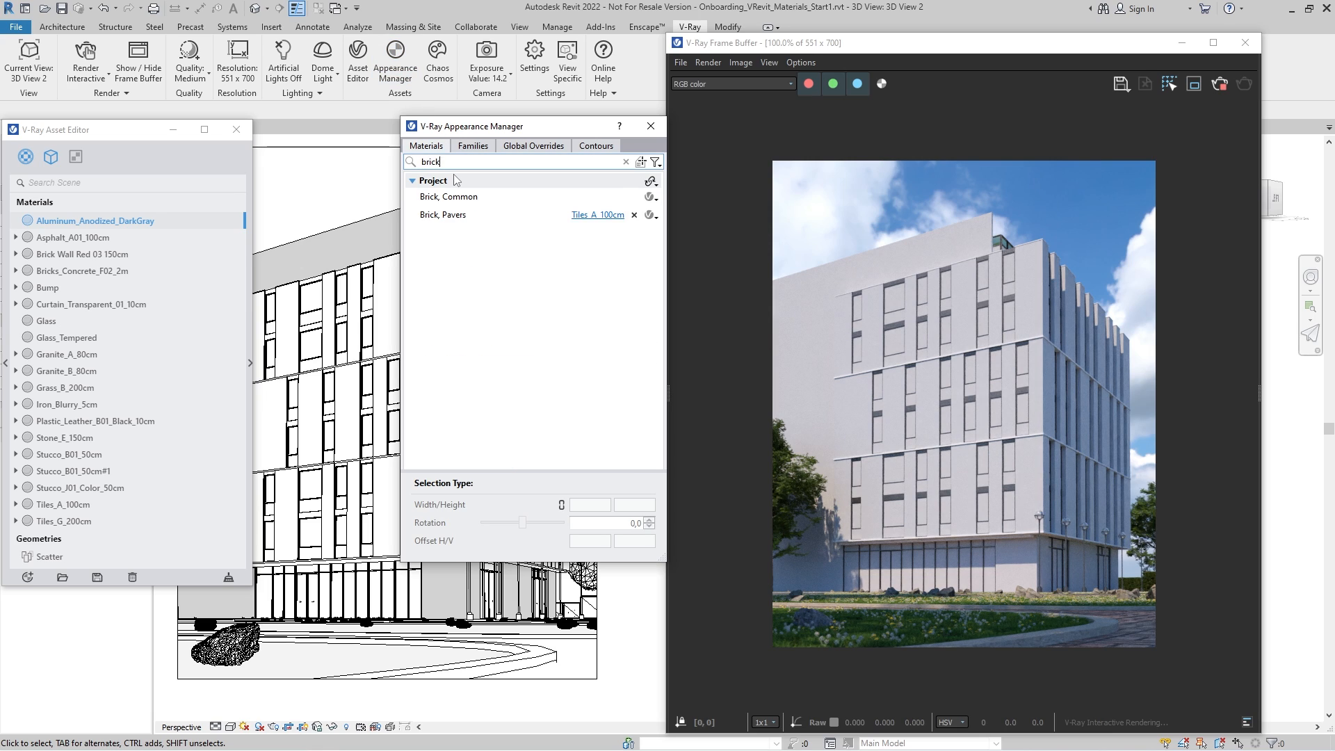
key(BackSpace)
key(BackSpace)
key(BackSpace)
key(BackSpace)
key(BackSpace)
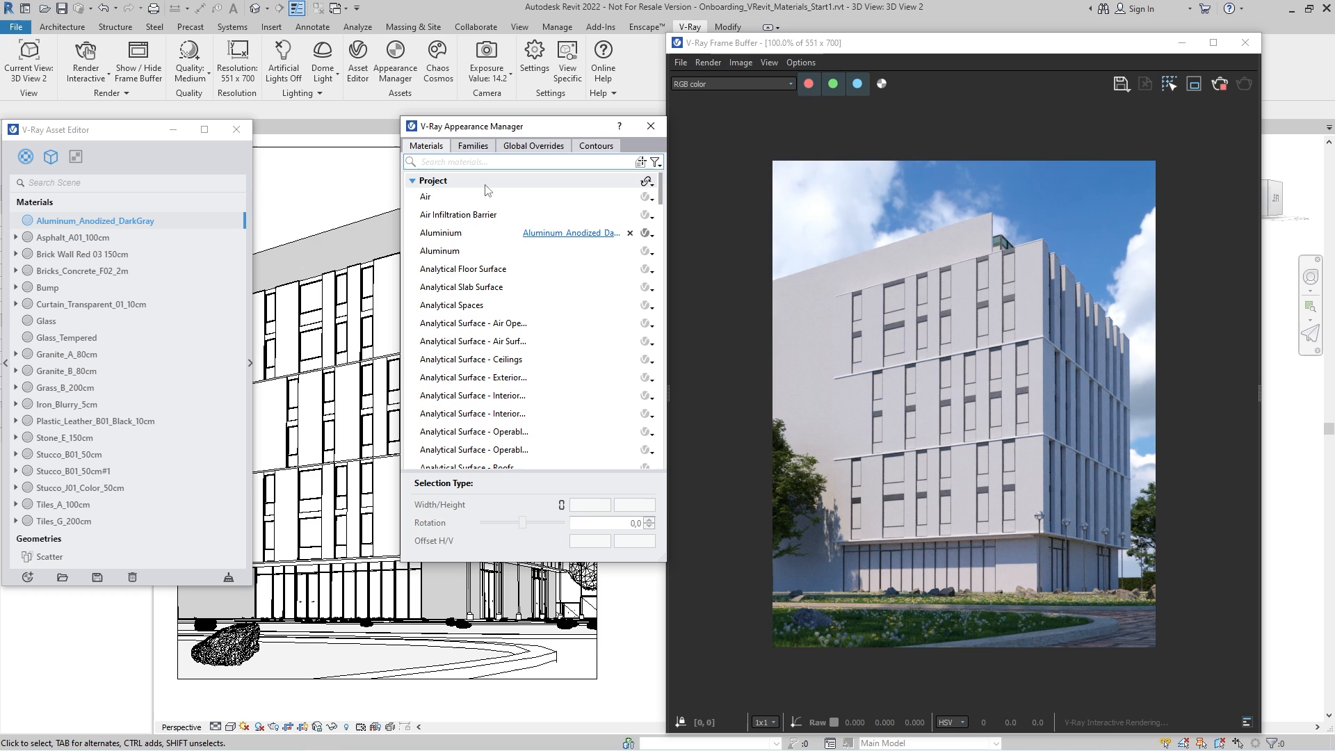
click(641, 162)
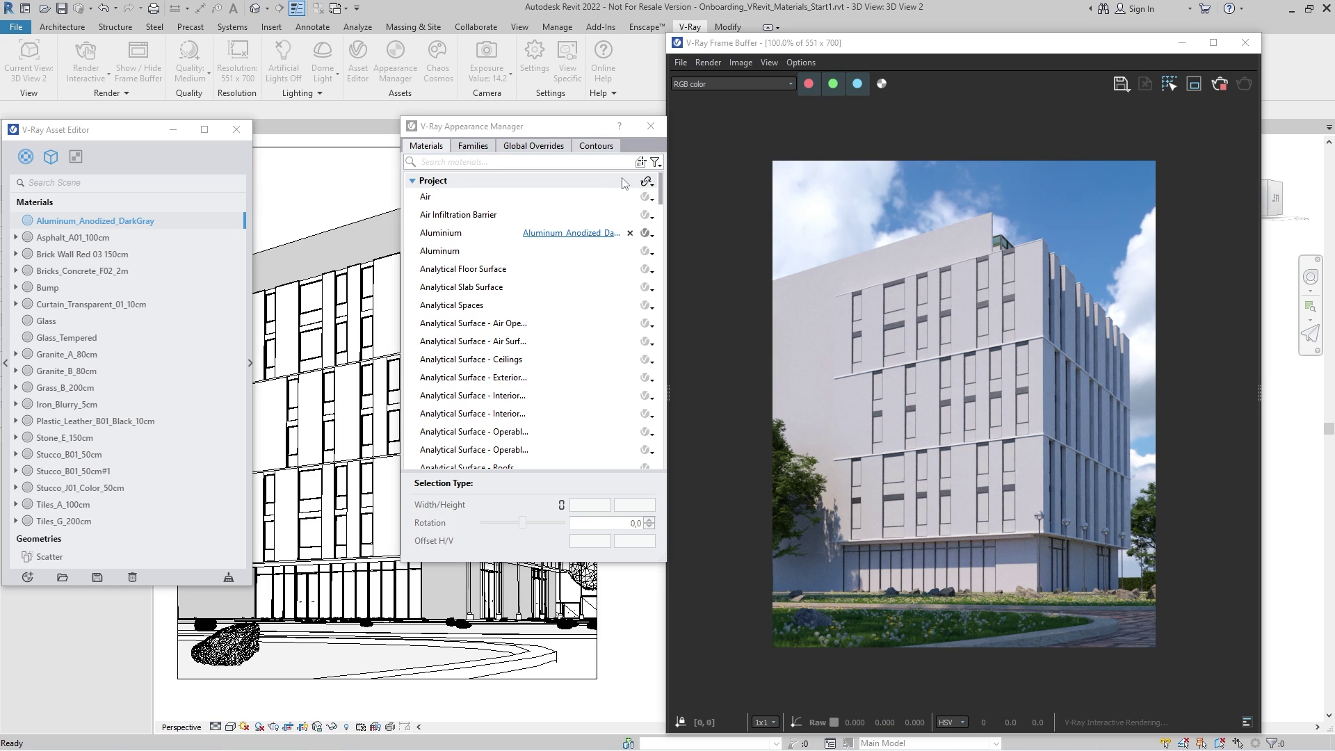
click(377, 229)
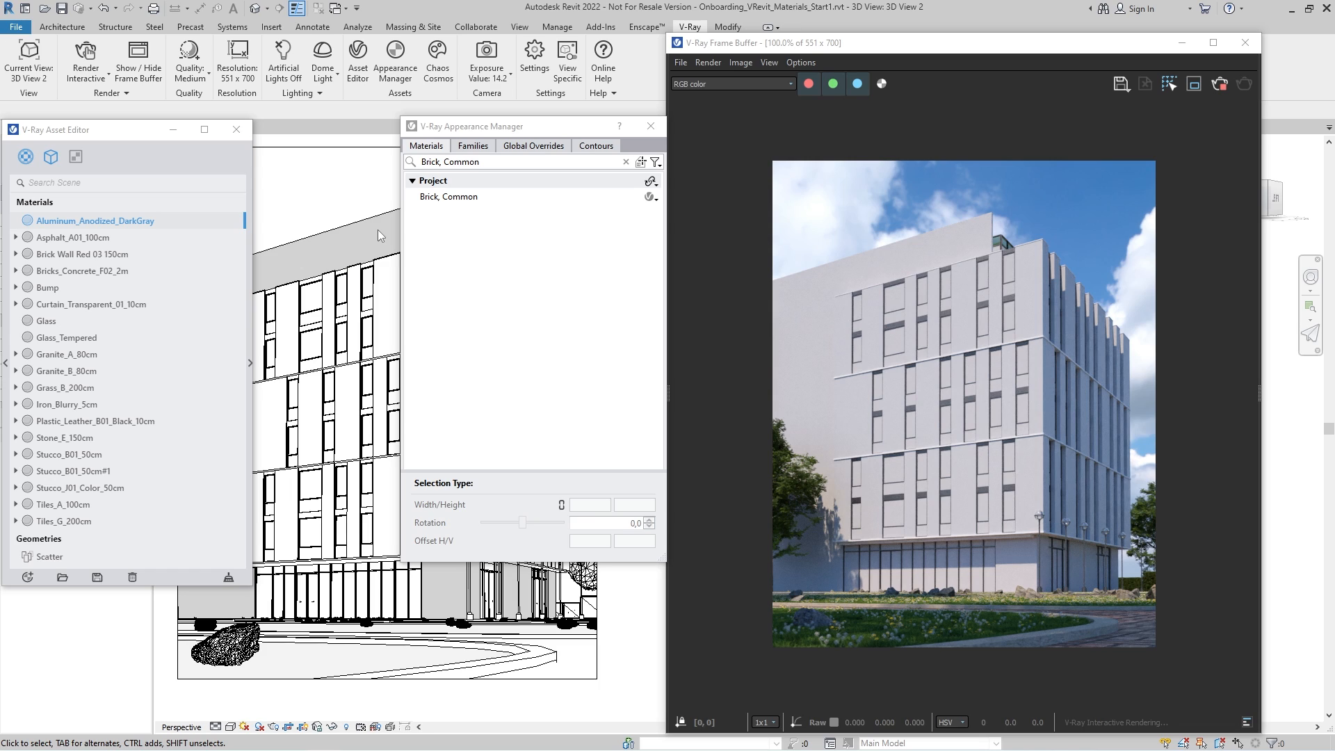
- From Cosmos Materials > Concrete, download and import Concrete Grey 06 100cm into the scene
click(437, 58)
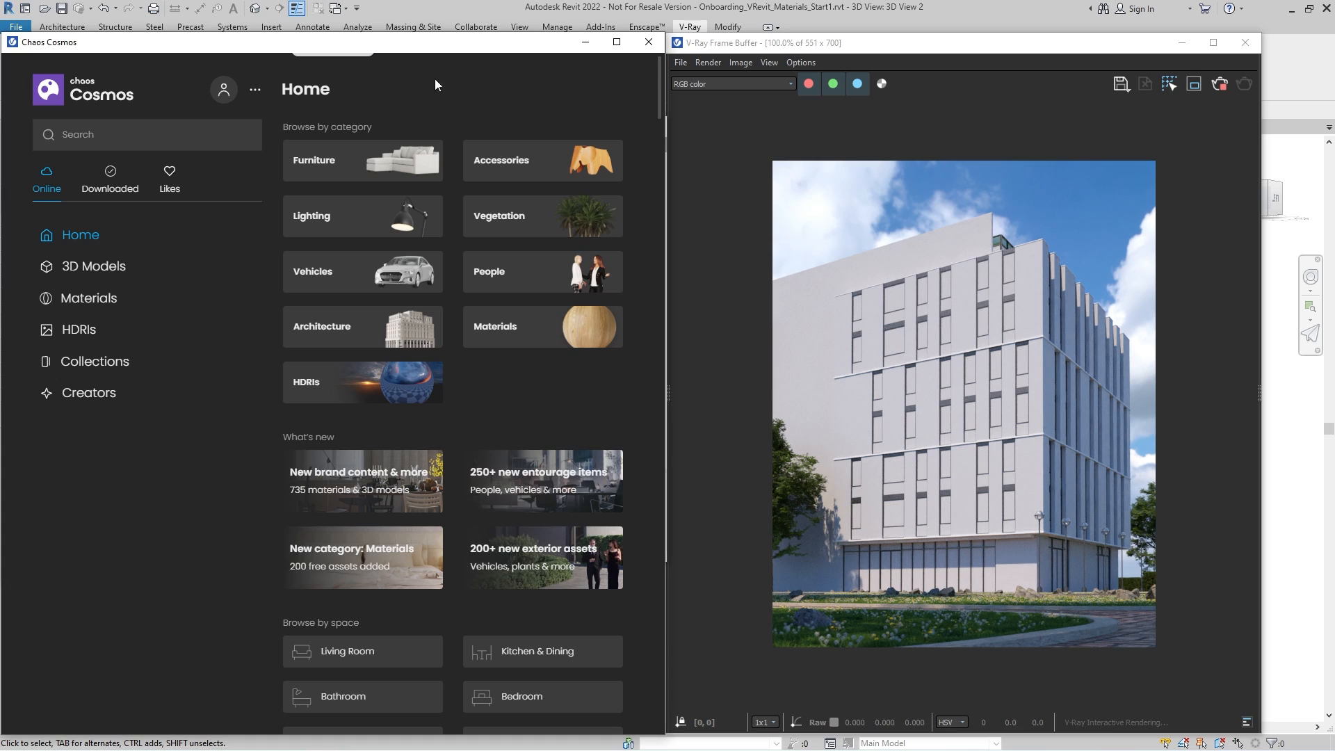
click(89, 298)
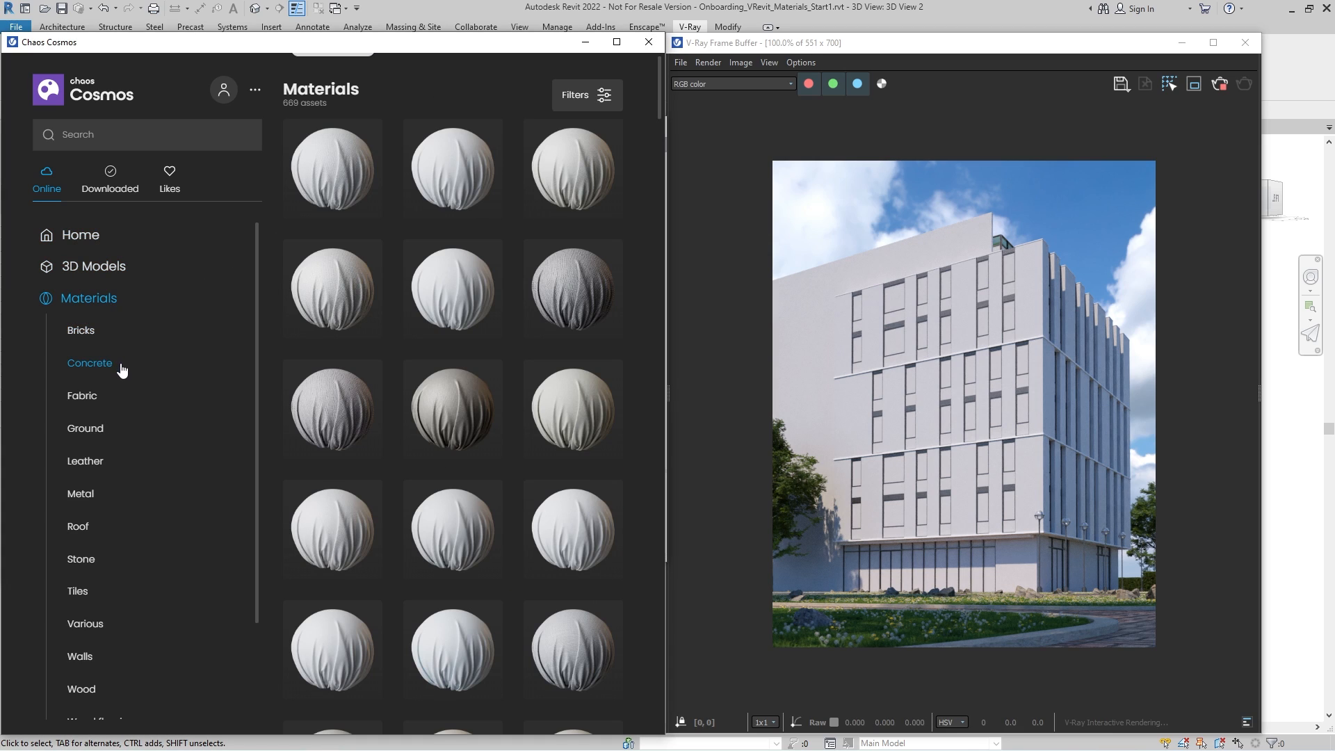
click(90, 363)
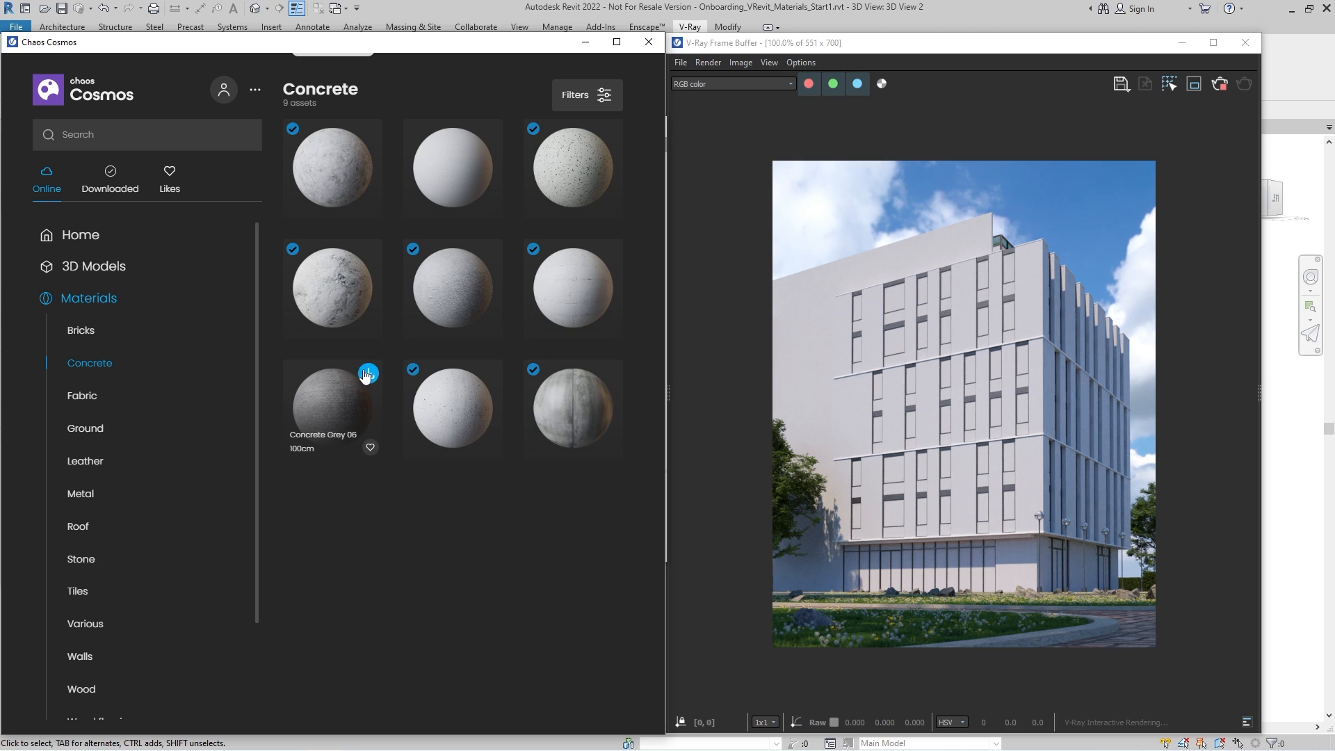
click(368, 373)
click(346, 373)
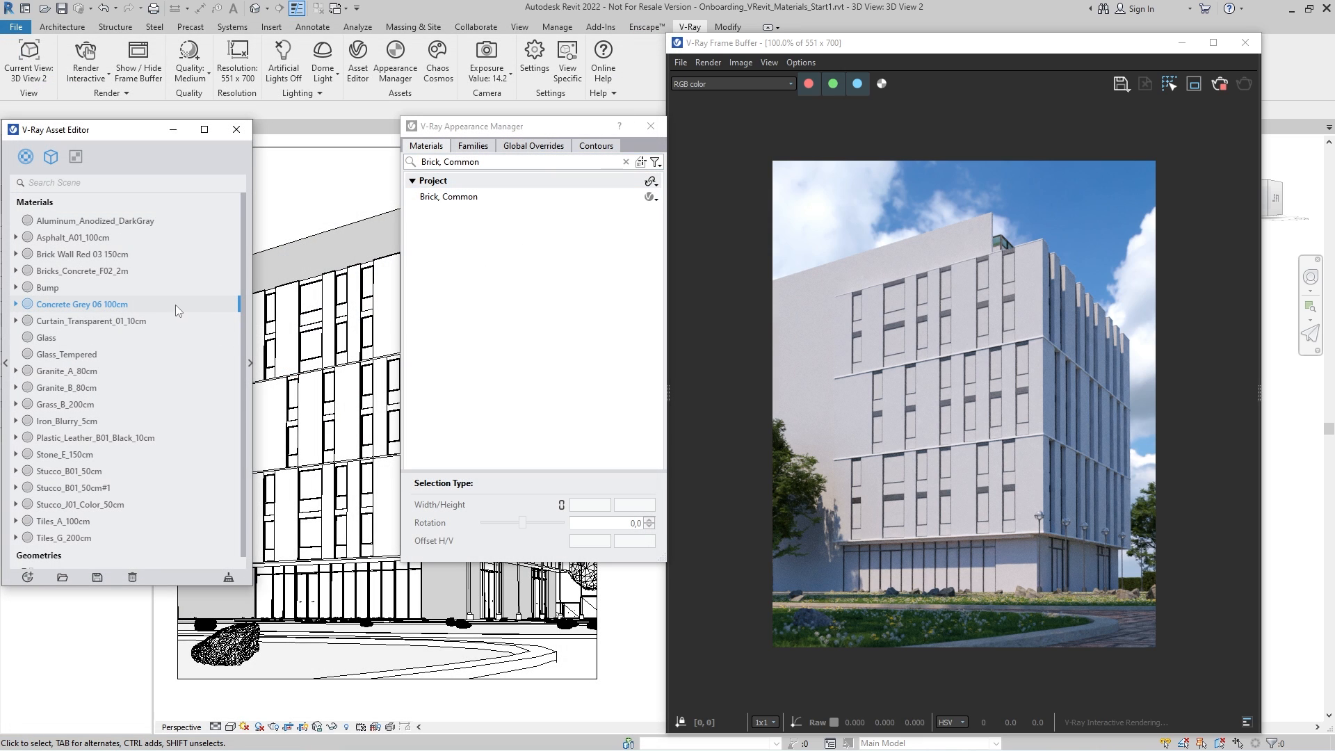
- Map Brick, Common to Concrete Grey 06 with a 150 cm texture size
click(514, 208)
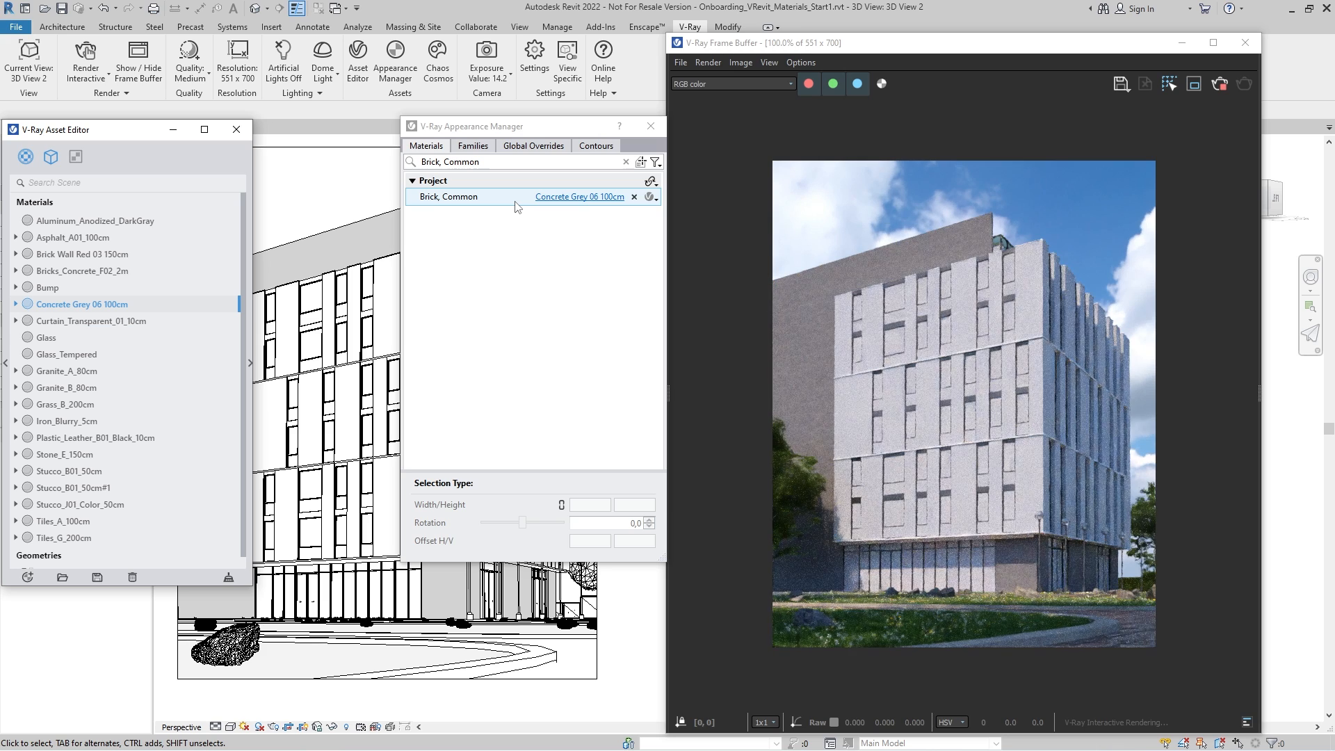
click(514, 198)
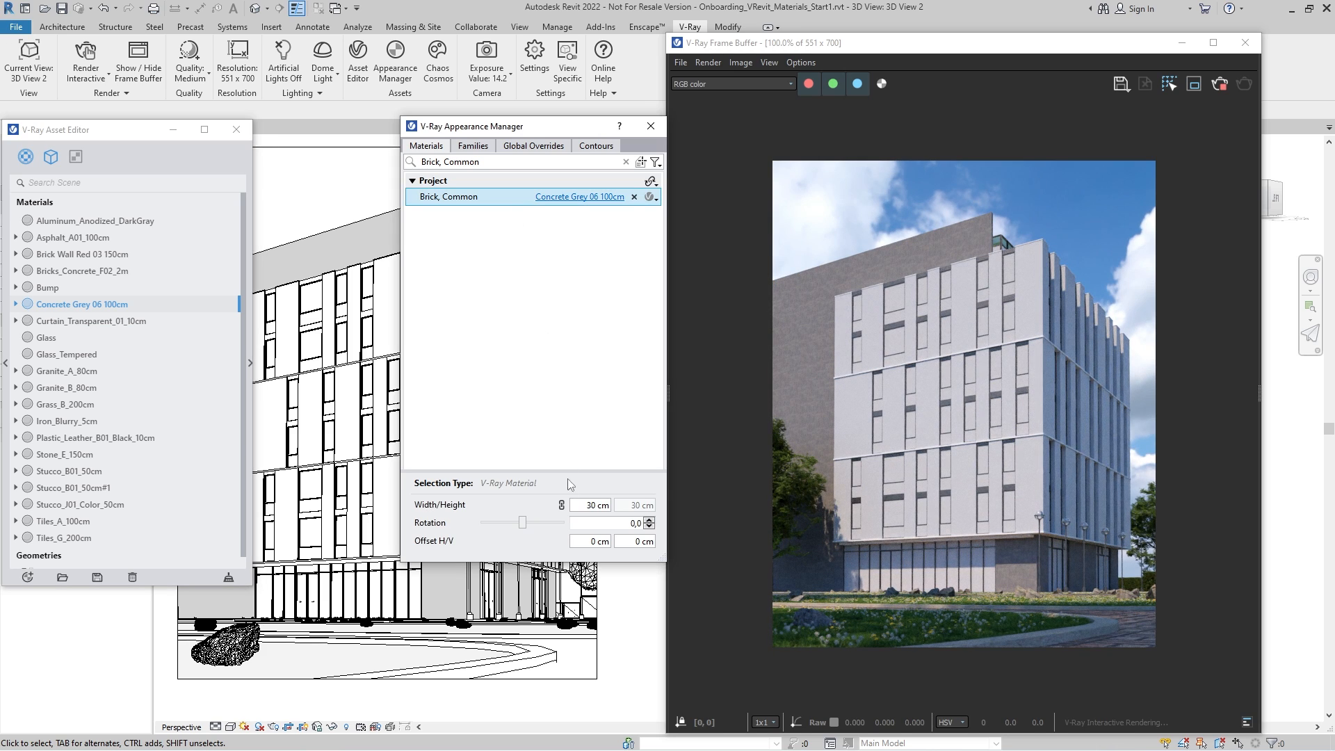
click(597, 505)
text(150)
key(Return)
- Pick another wall to identify its Concrete, Cast In Situ material
click(640, 161)
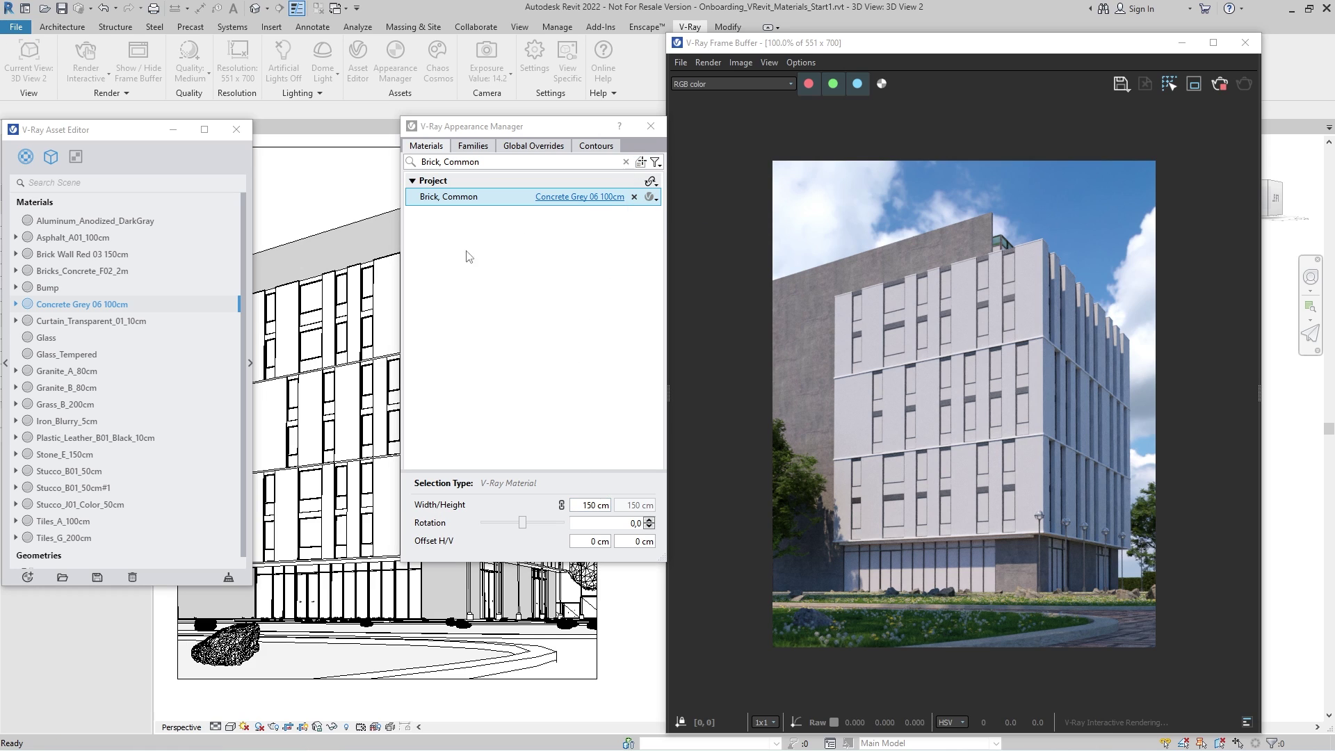
click(394, 273)
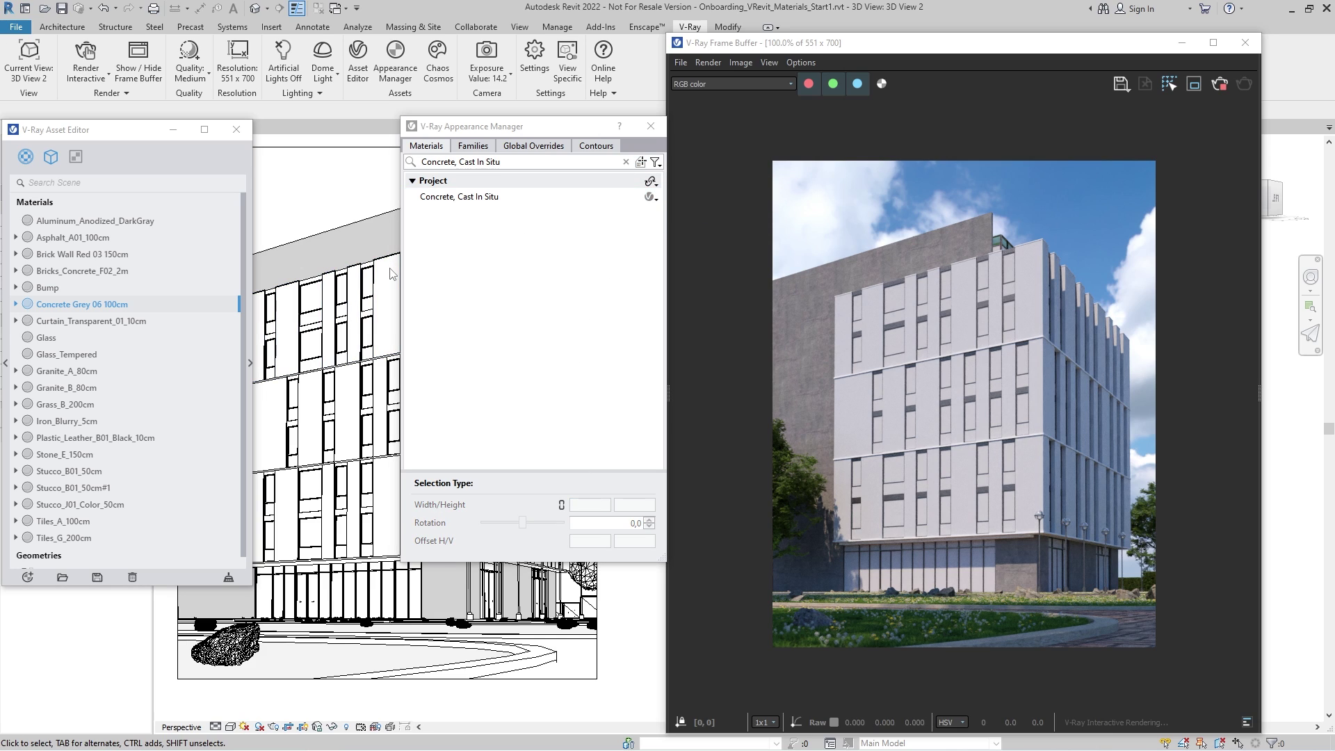
- From Cosmos Bricks, download Brick Wall Grey Stone 01 200cm and import it with triplanar mapping
click(438, 60)
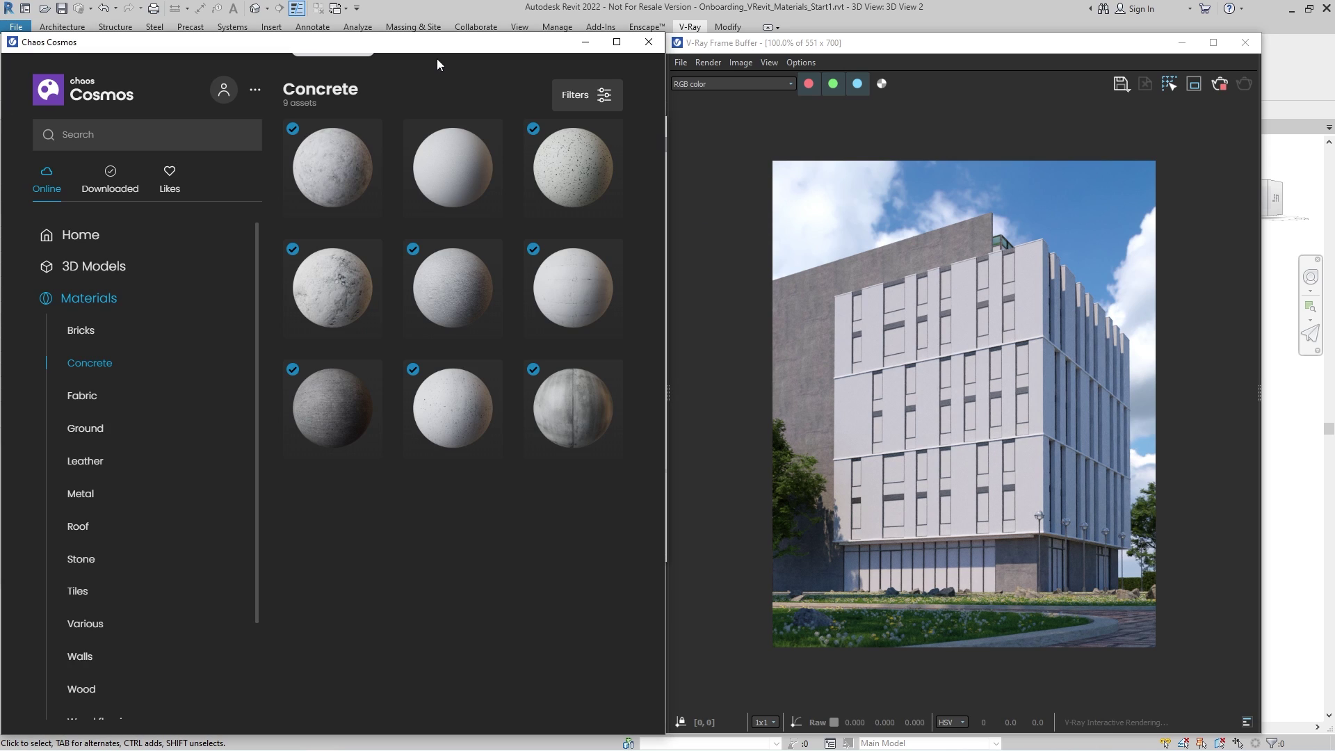
click(82, 329)
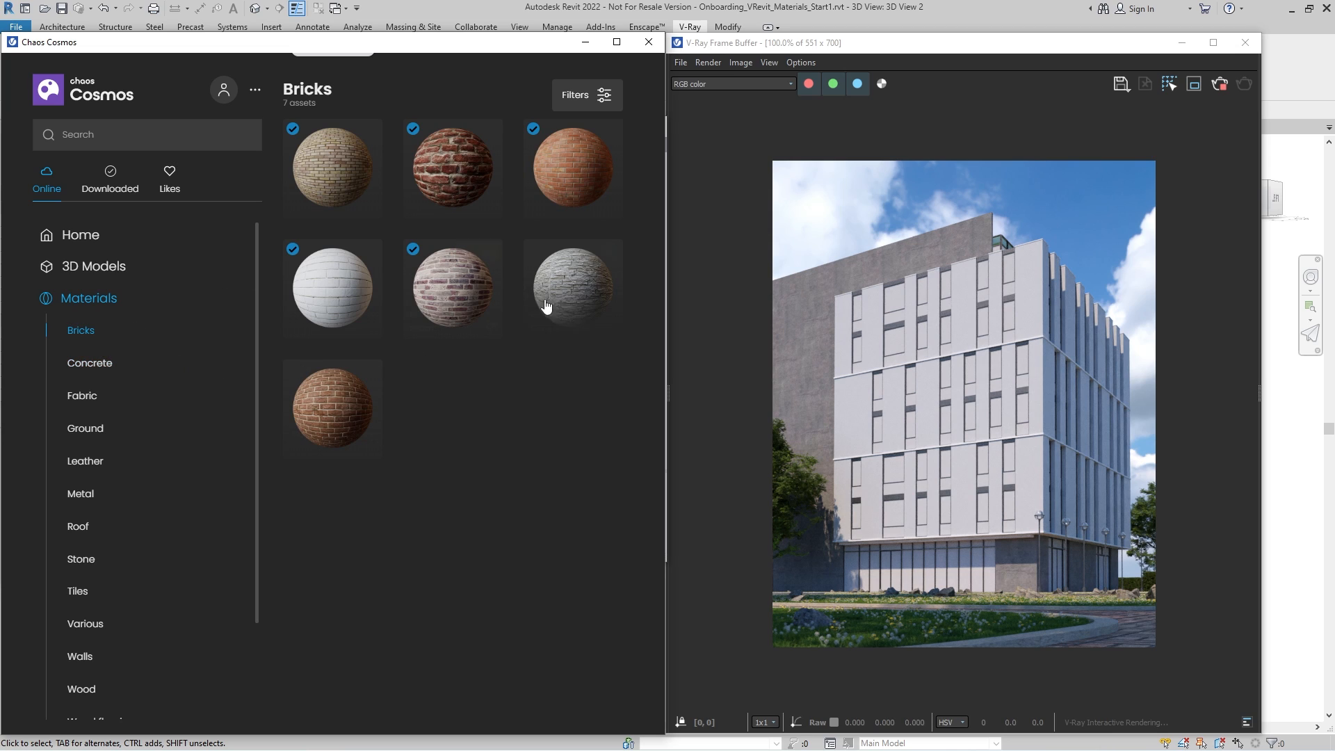
click(608, 253)
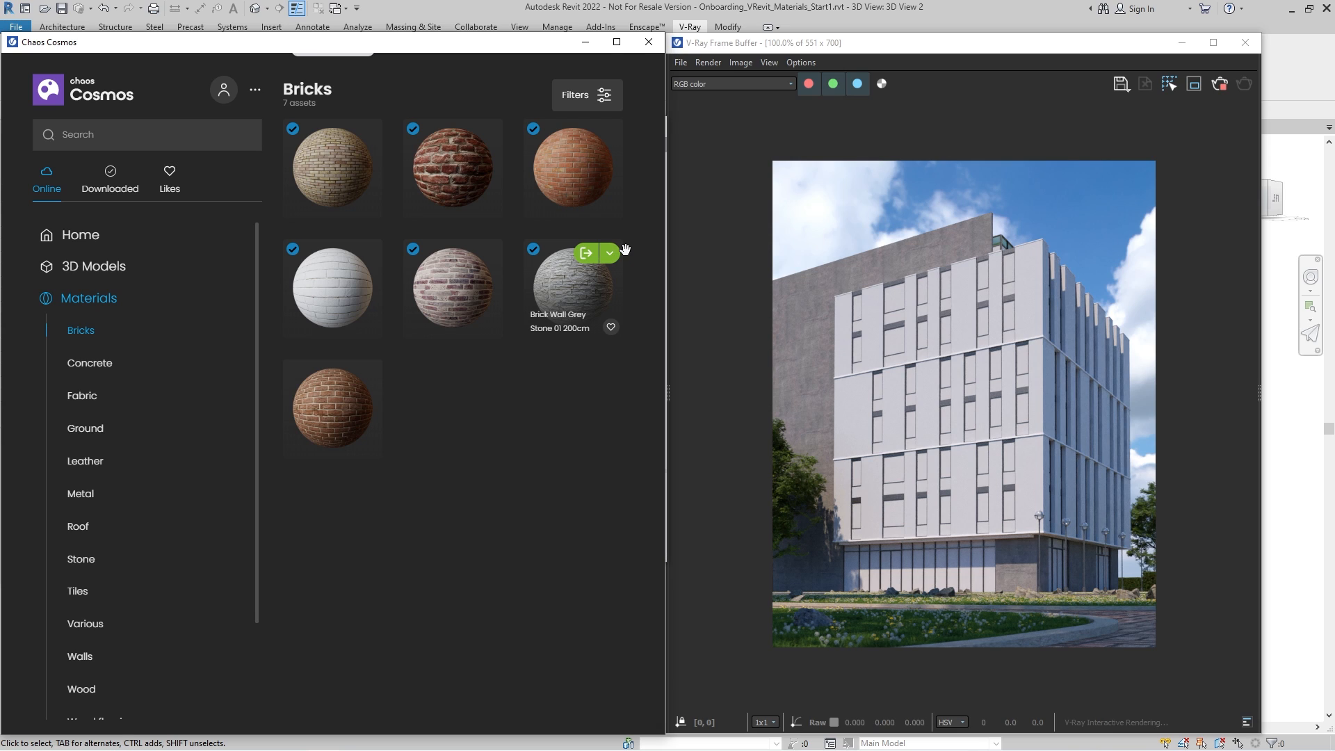
click(611, 253)
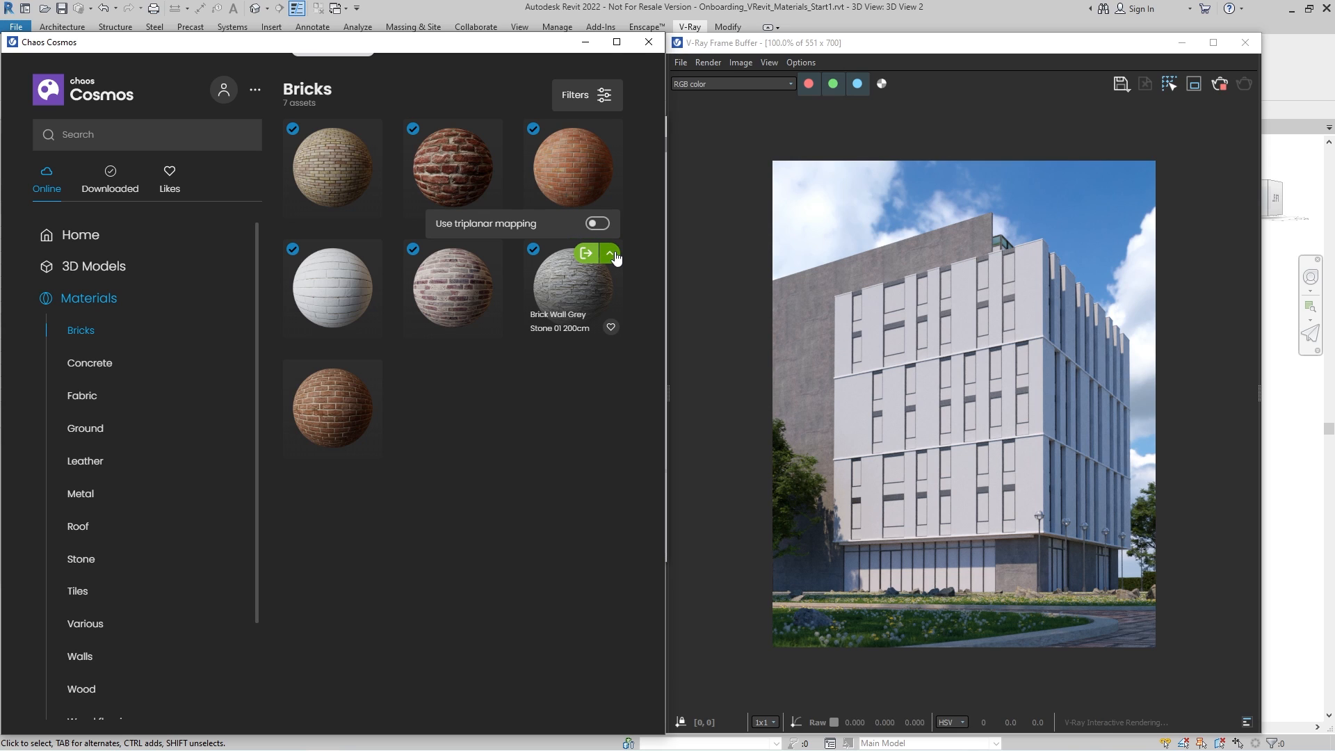
click(597, 224)
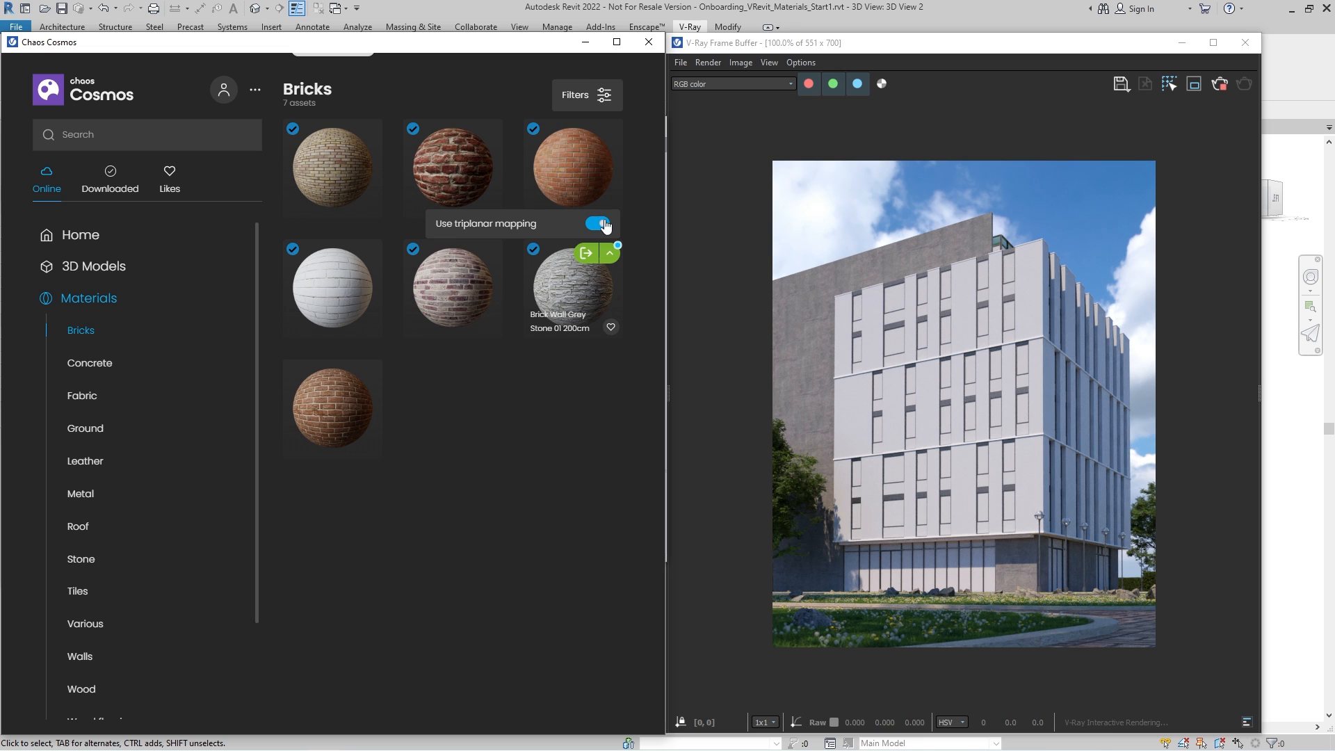
click(588, 253)
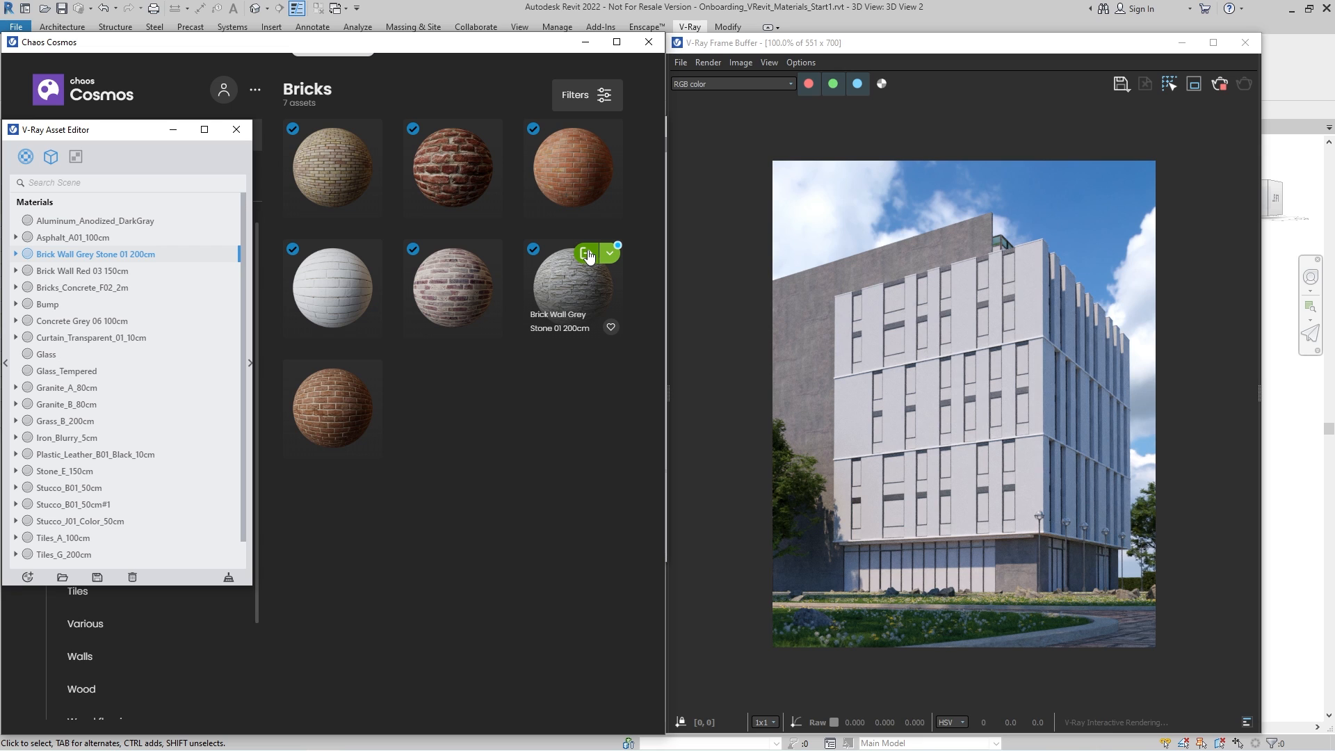
- Map Concrete, Cast In Situ to Brick Wall Grey Stone 01 200cm and show that material's settings
click(649, 42)
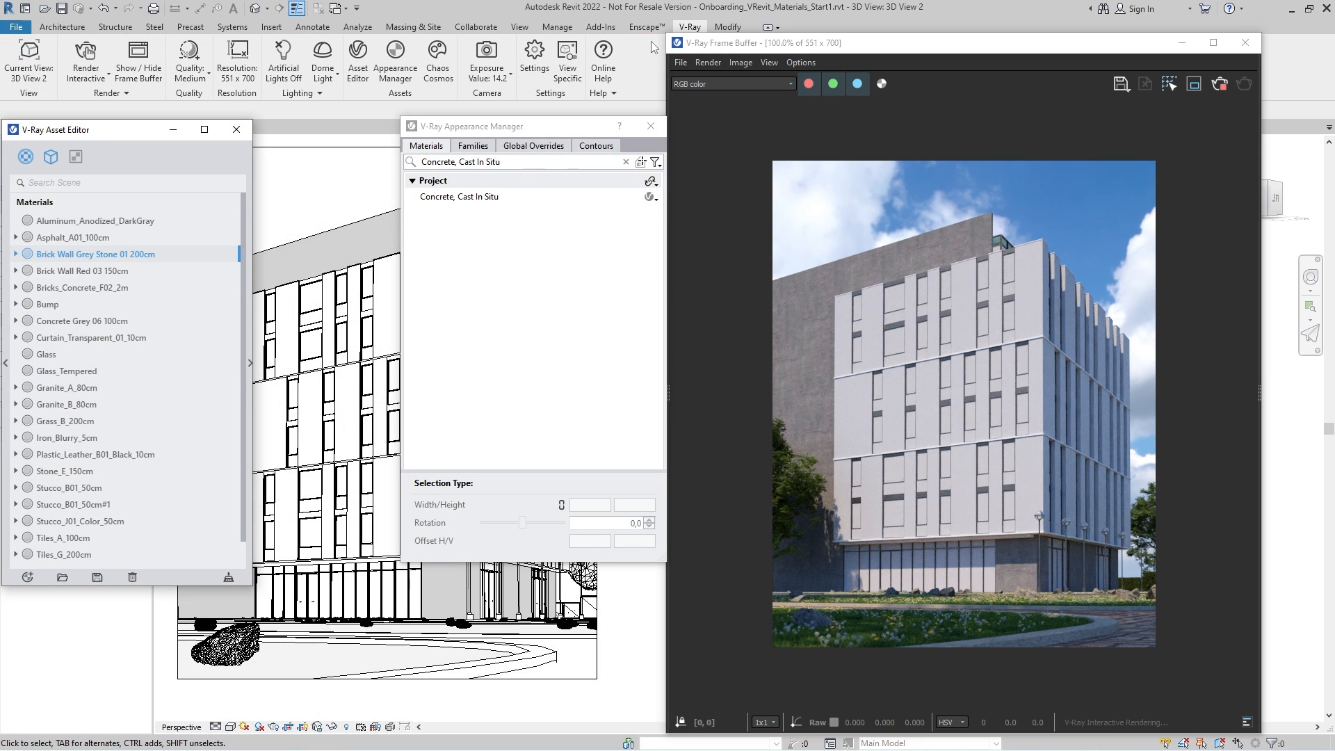
click(529, 196)
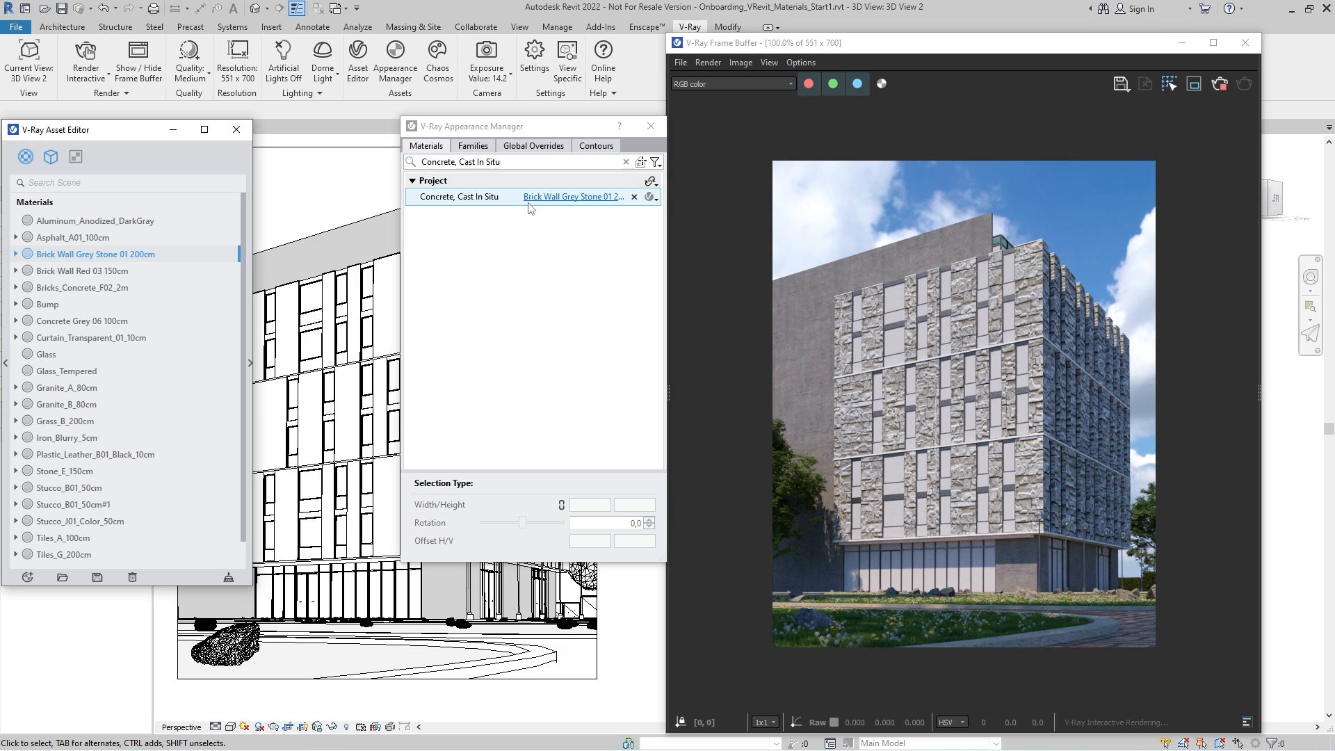
click(250, 357)
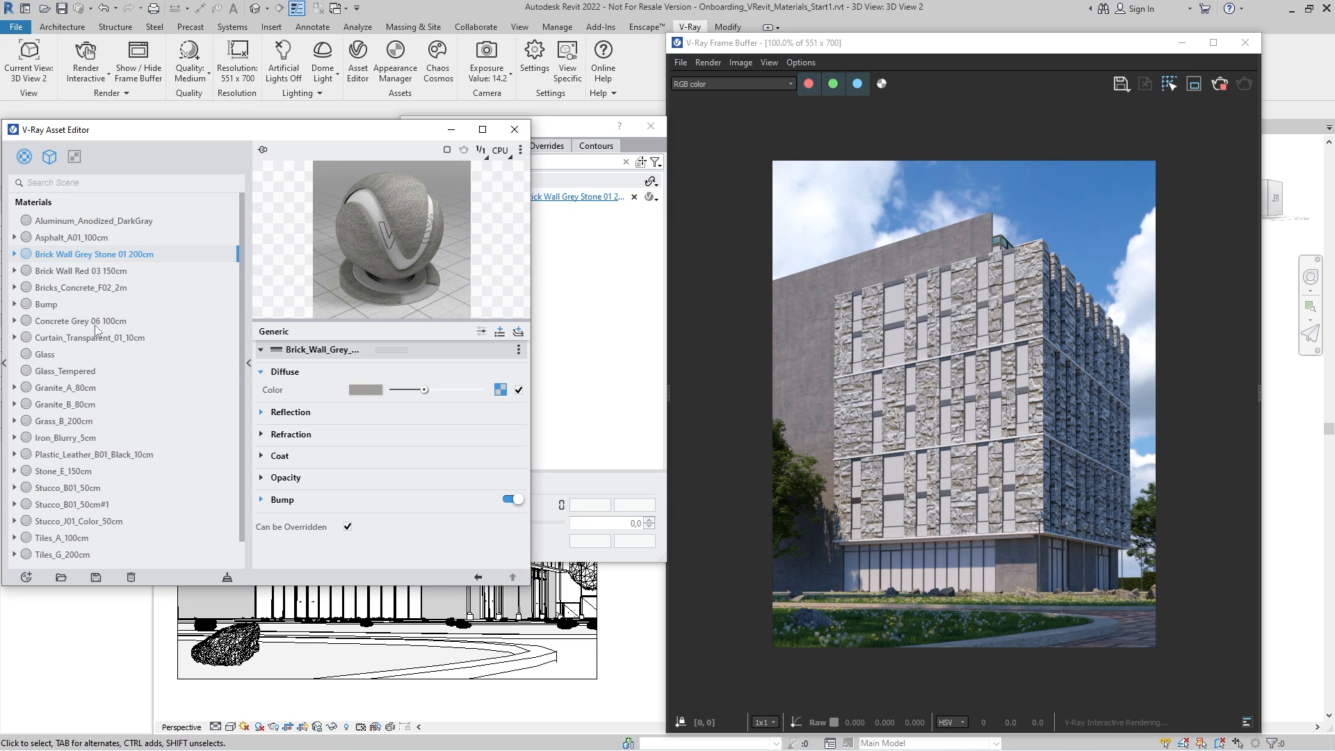
- Set the stone texture's UVW placement to repeat 4 in both U and V
click(16, 253)
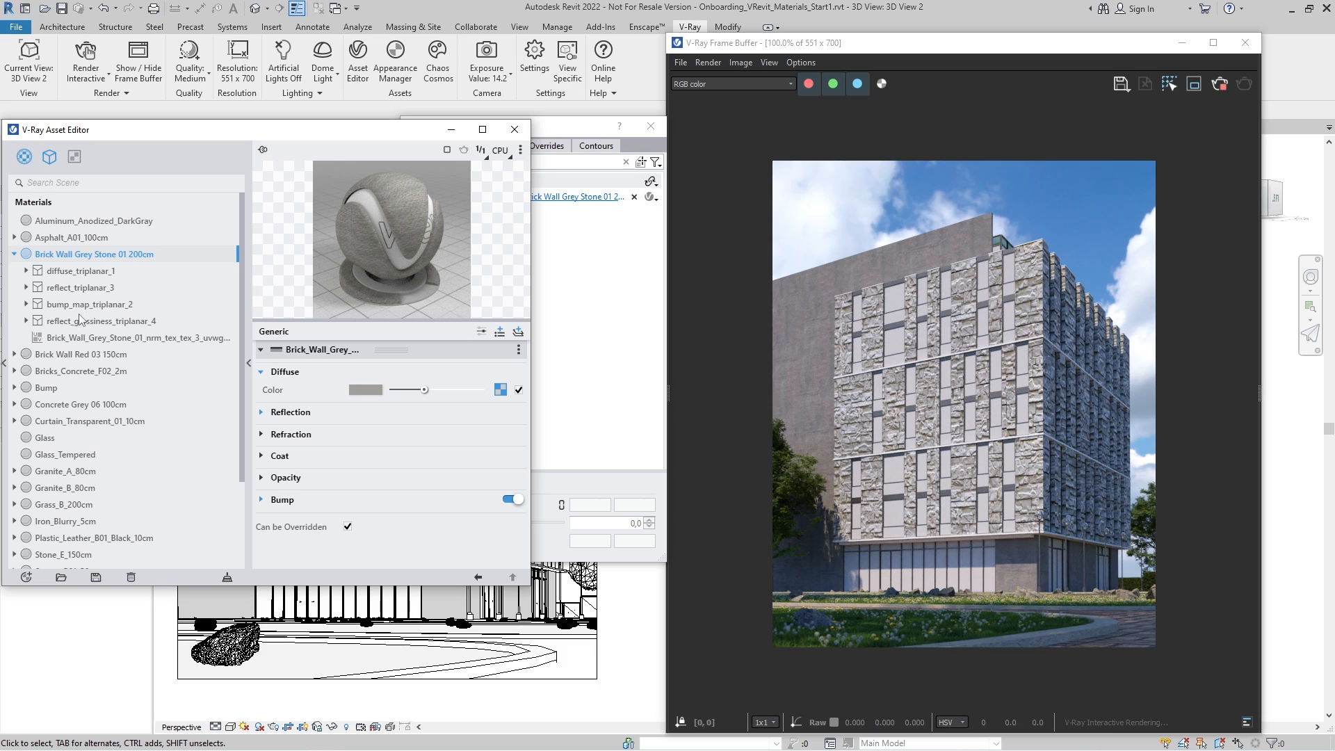
click(83, 338)
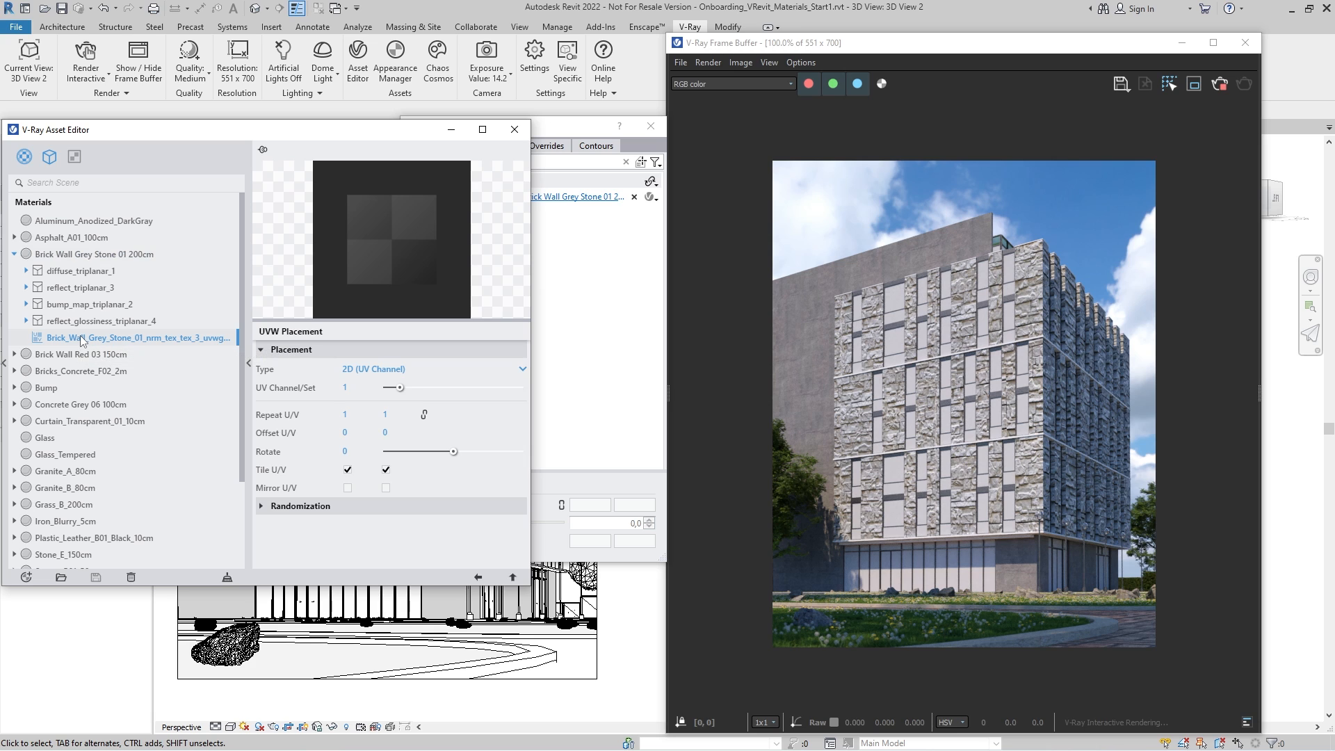
double_click(345, 414)
text(4)
key(Return)
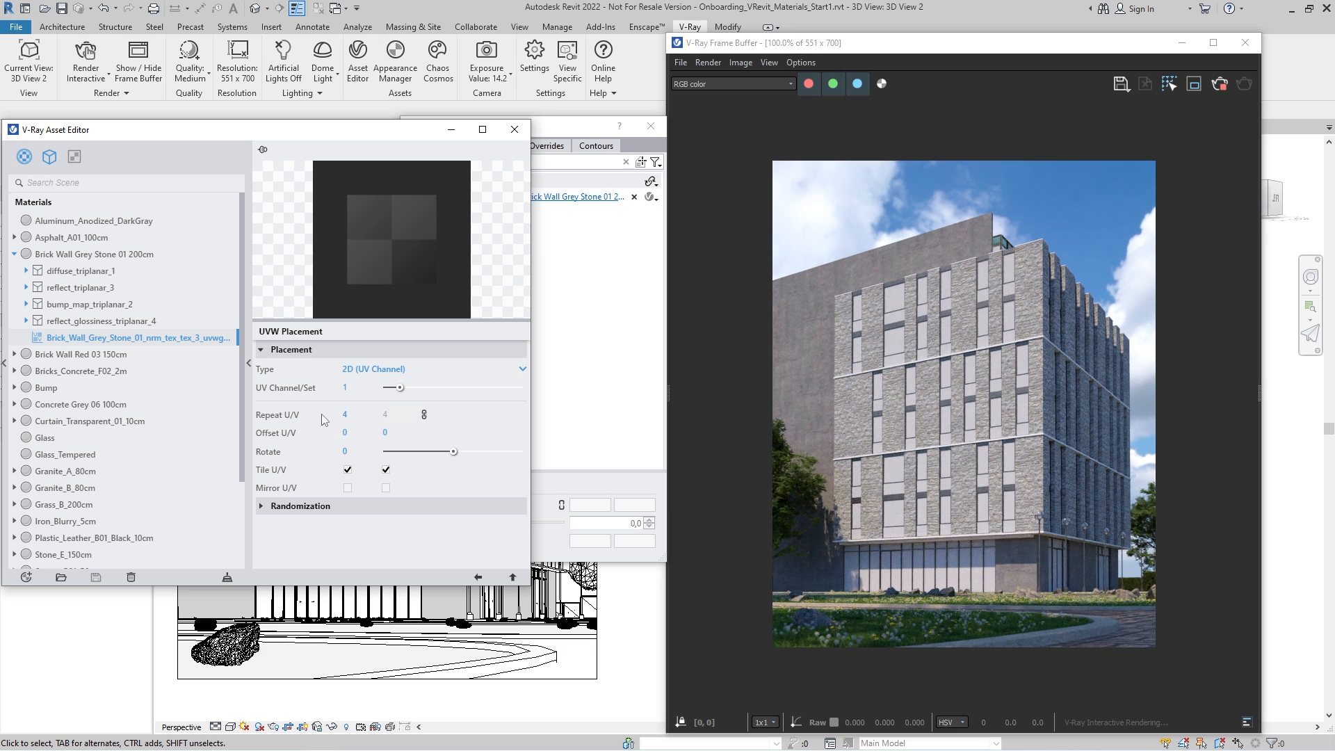
click(477, 576)
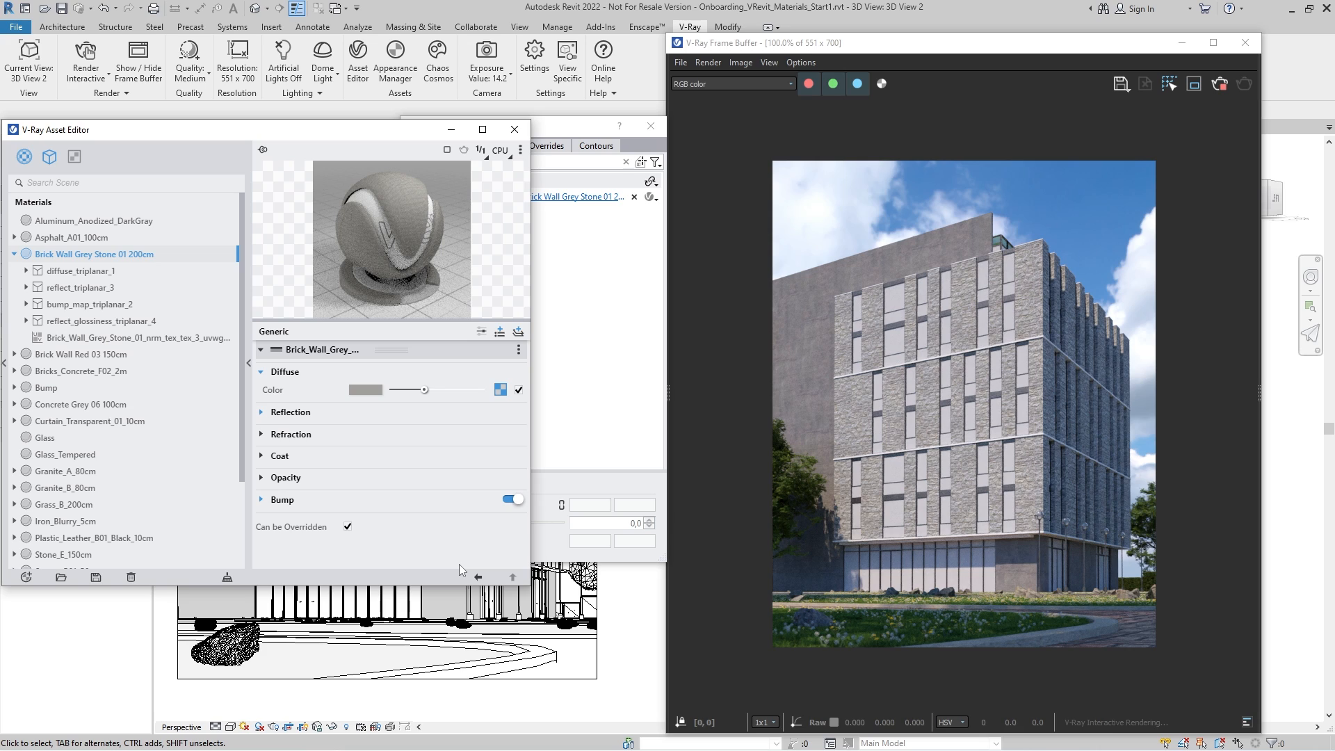
- Wrap the stone diffuse texture in a Color Correction with brightness 0.2
right_click(497, 393)
mouse_move(470, 459)
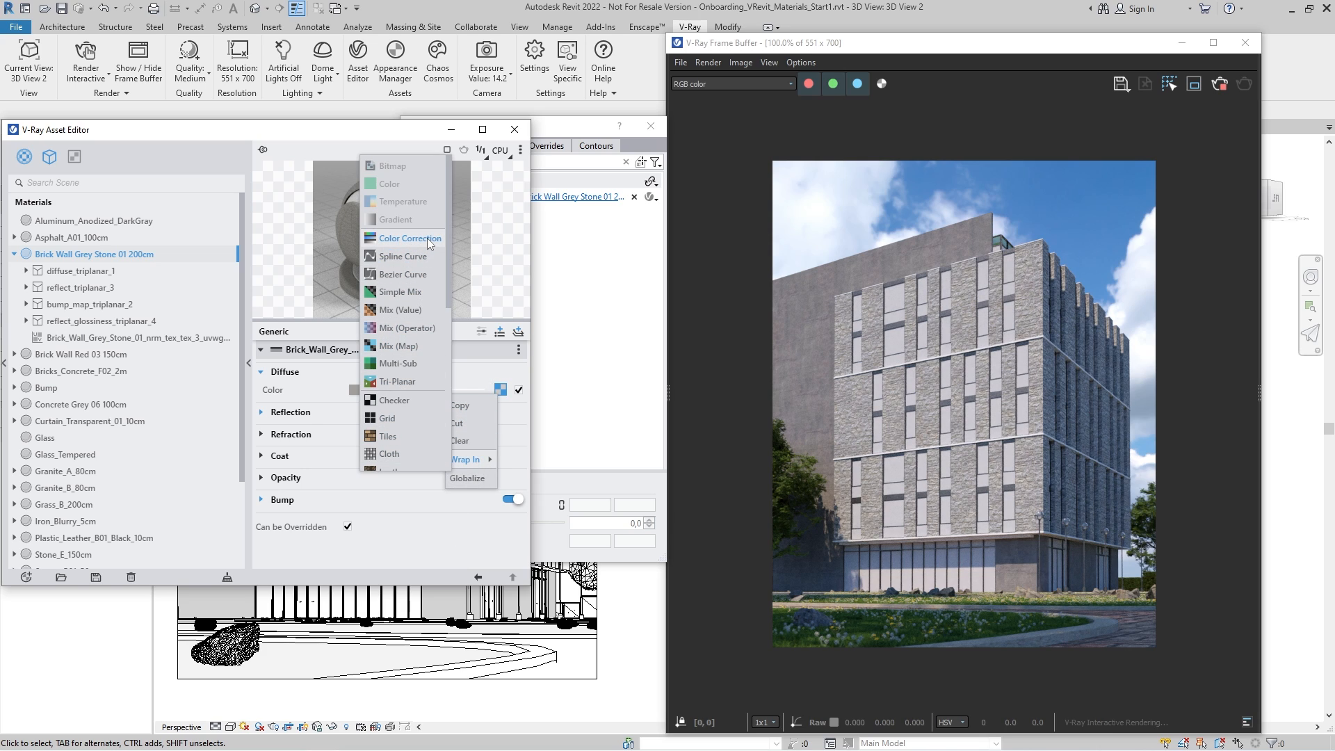
click(426, 238)
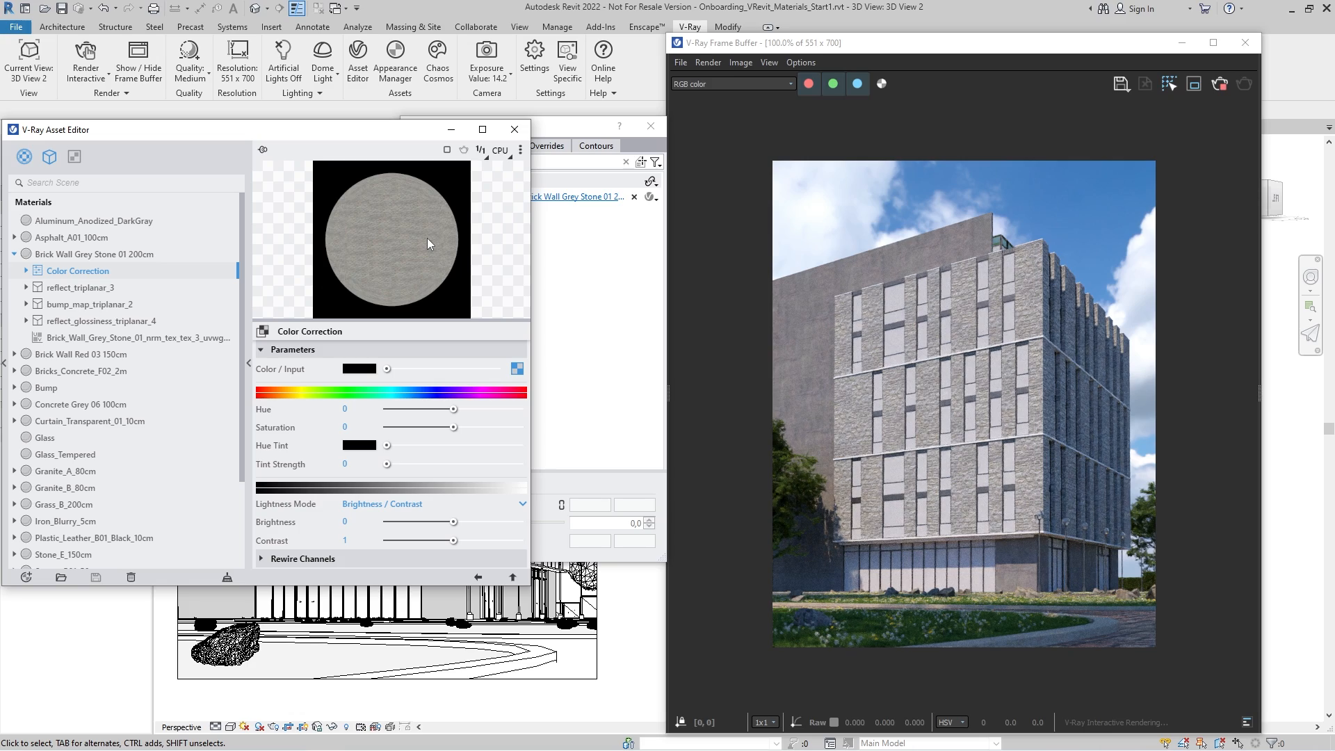
drag(454, 523, 468, 525)
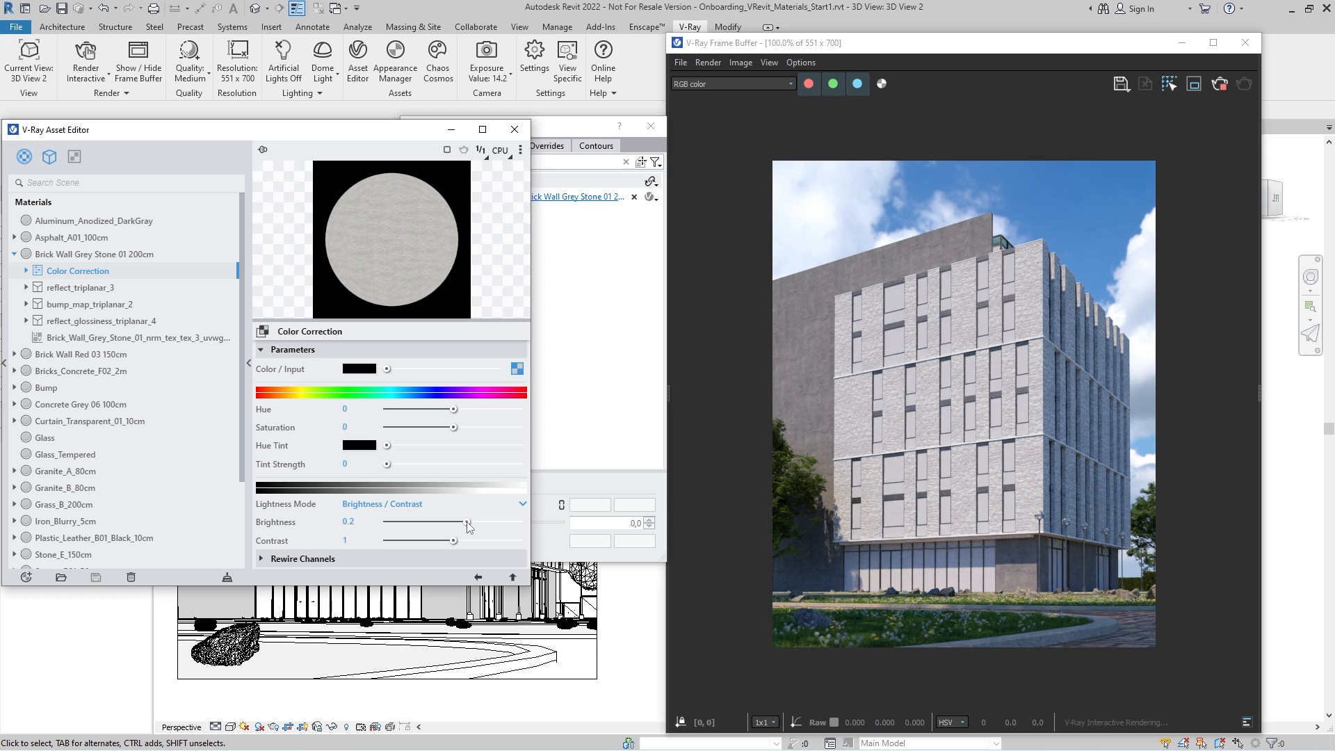
click(249, 363)
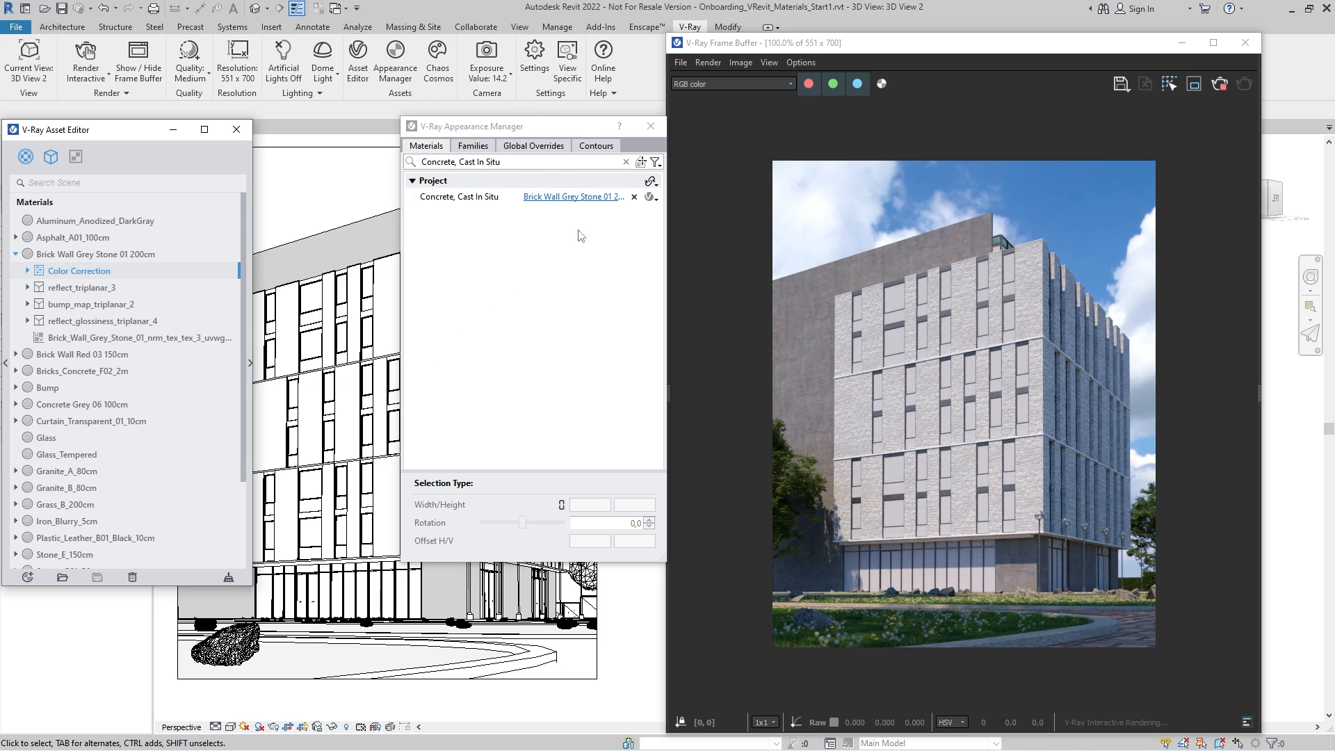
- Pick a window's Glass mat, create a generic material named Glass_Material, and assign it to Glass mat
click(640, 164)
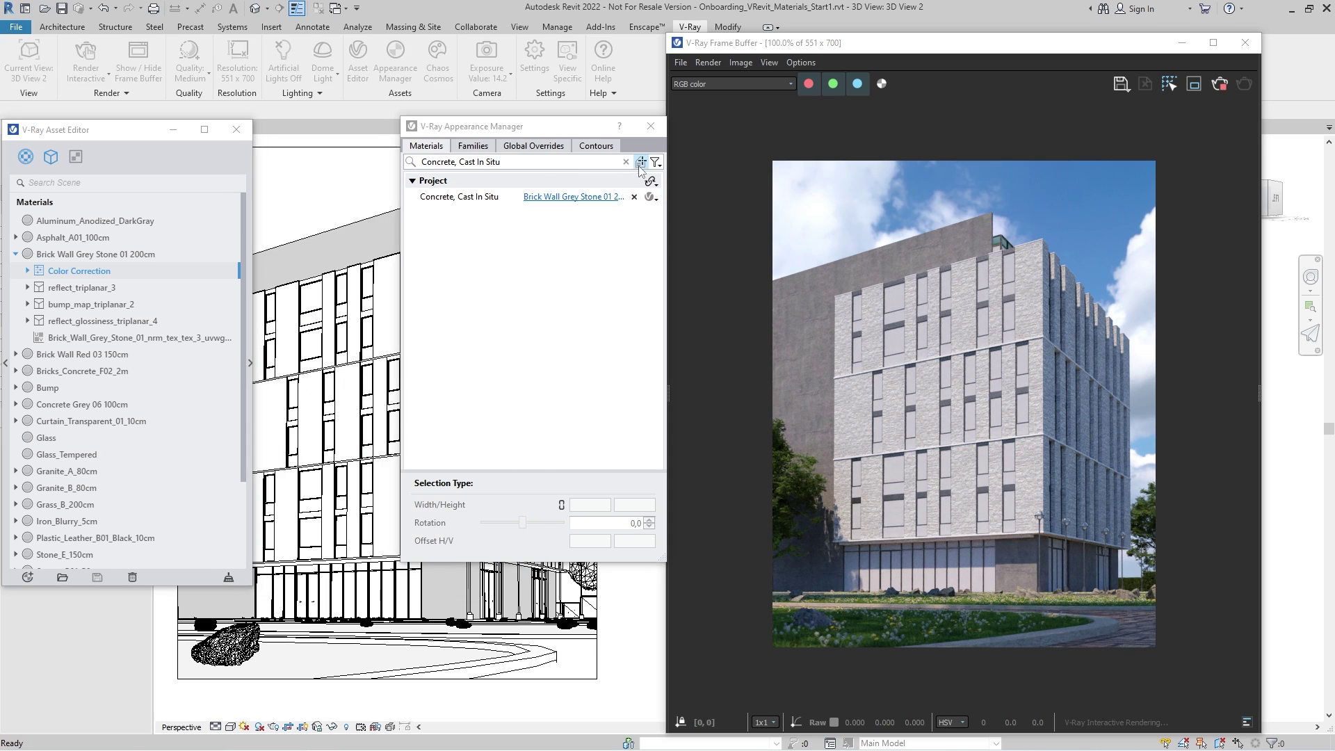
click(309, 304)
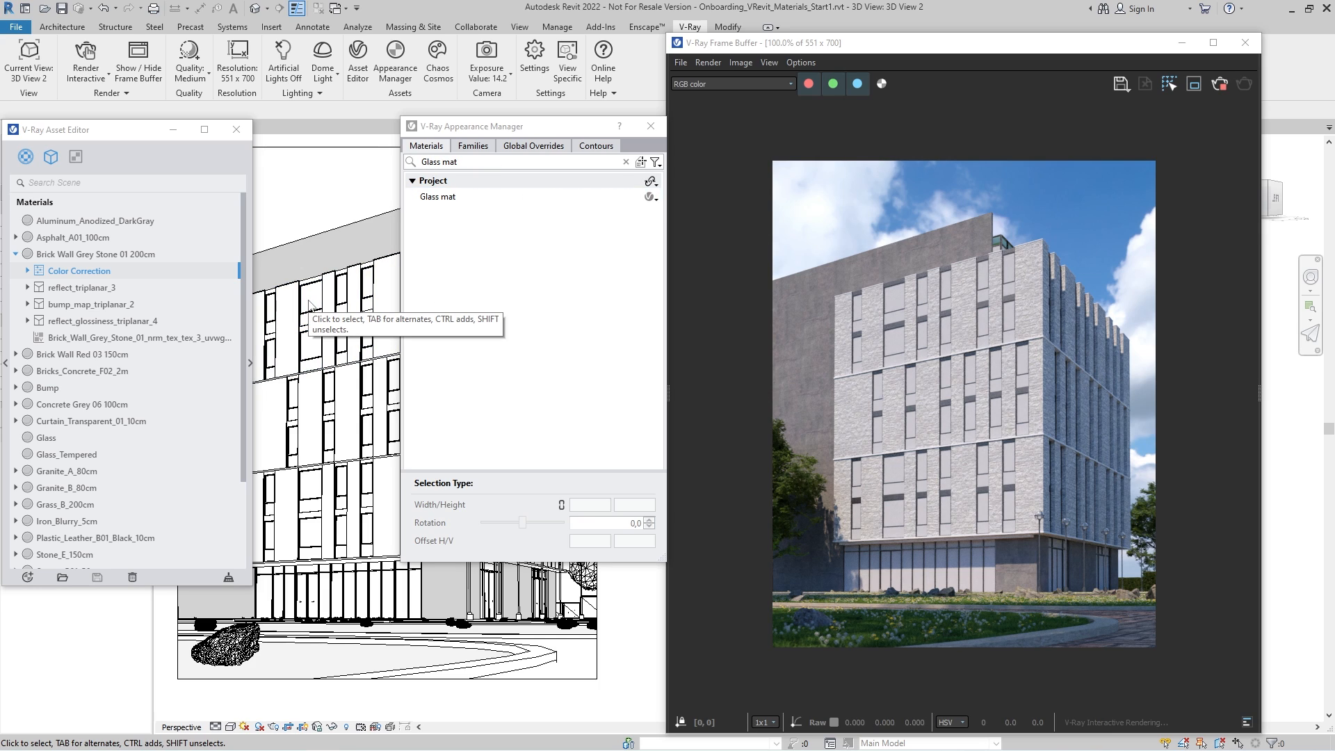
click(27, 576)
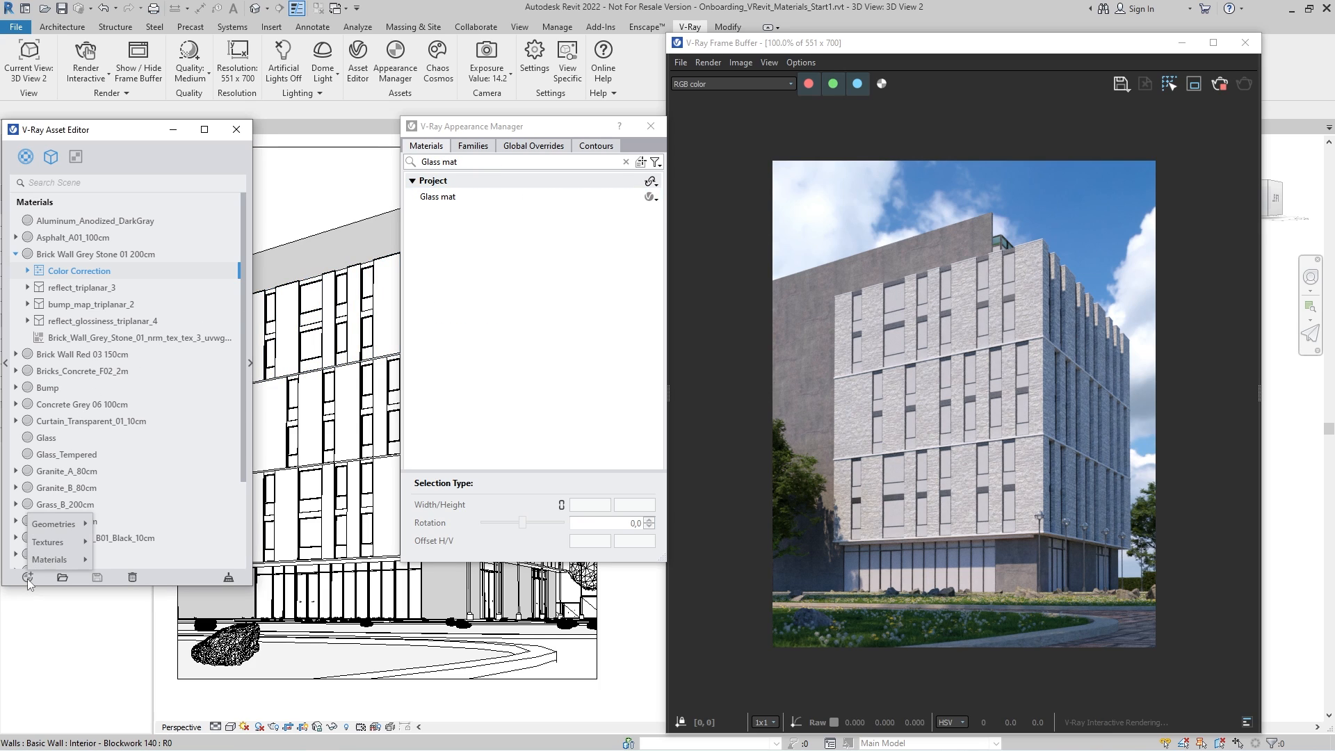
mouse_move(49, 559)
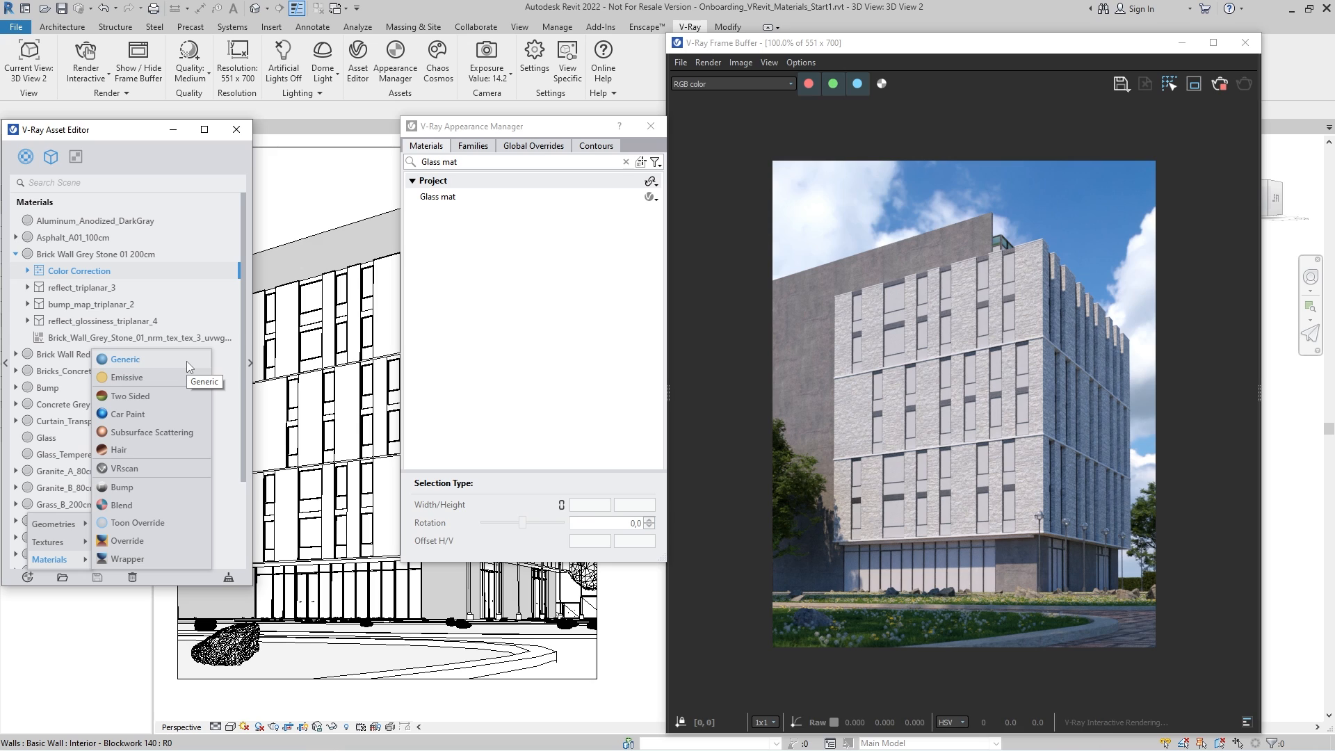
click(187, 362)
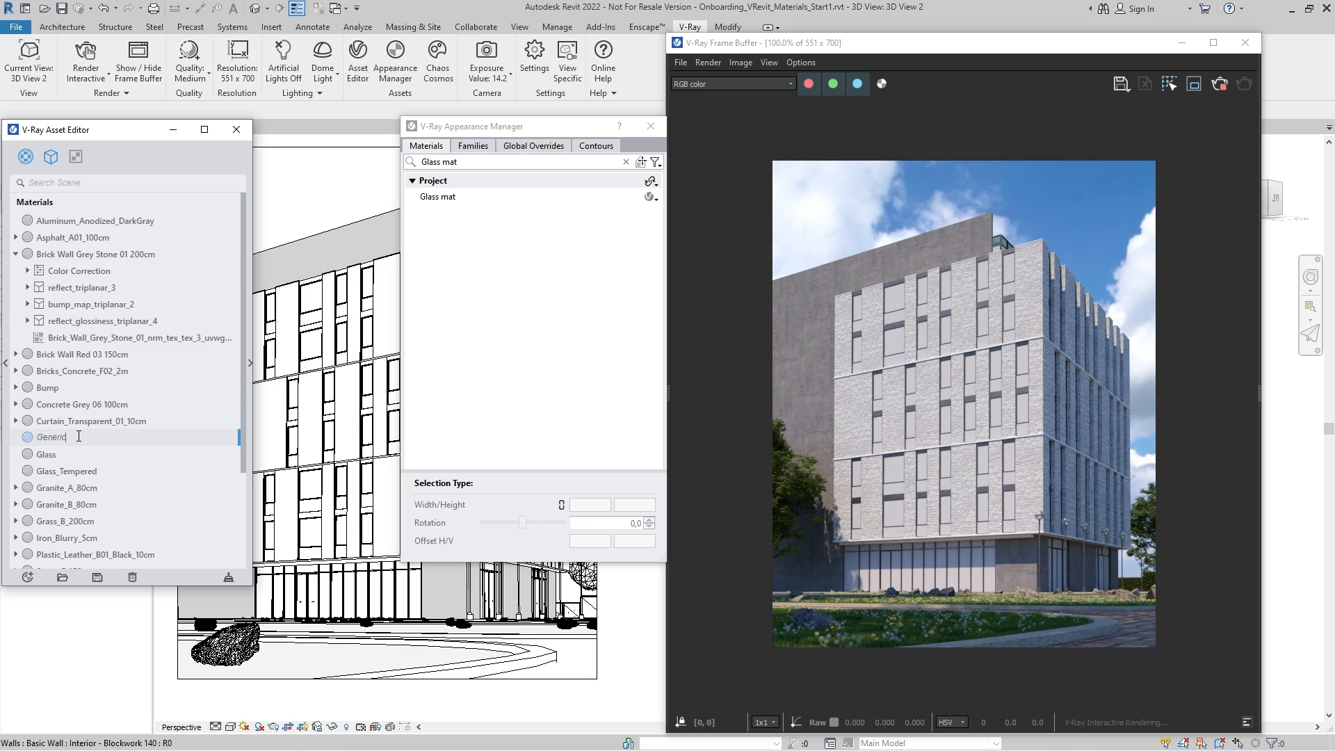
text(Glass_Material)
key(Return)
click(486, 201)
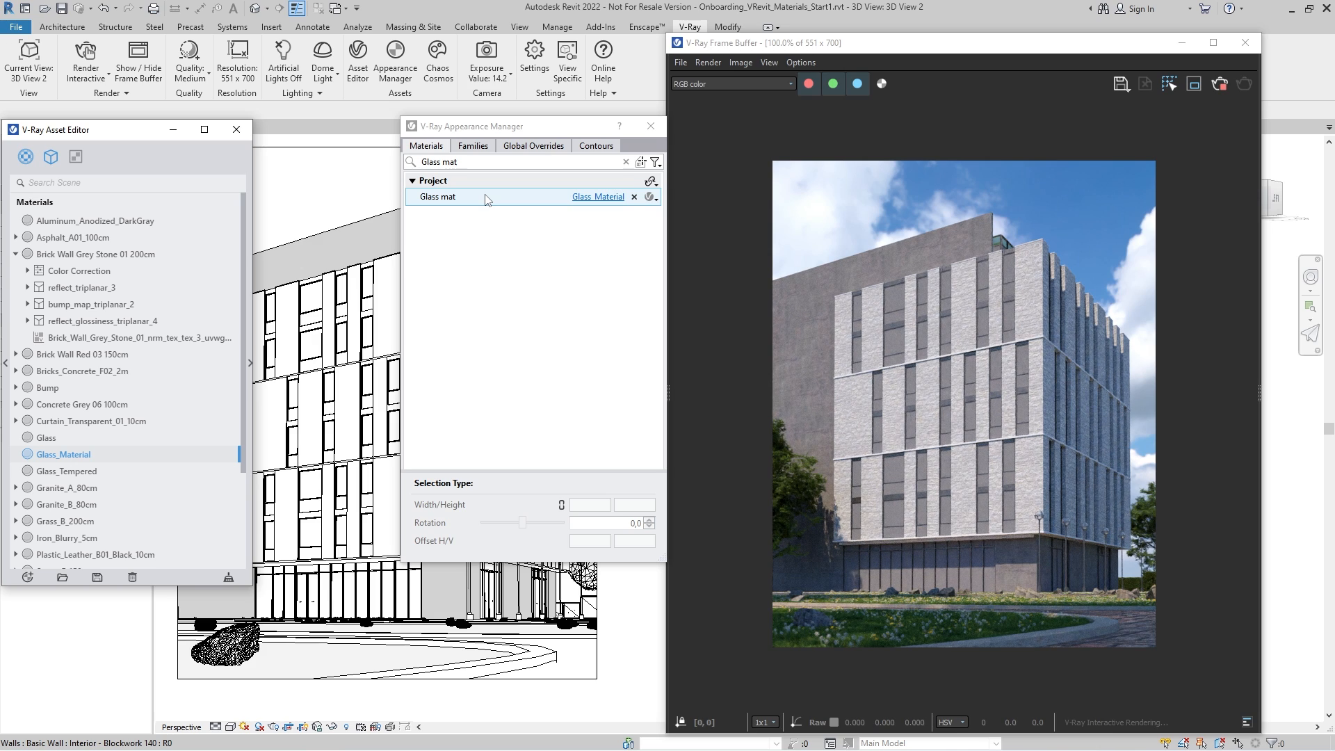
- Give Glass_Material a black diffuse colour with white reflection and white refraction colours
click(251, 364)
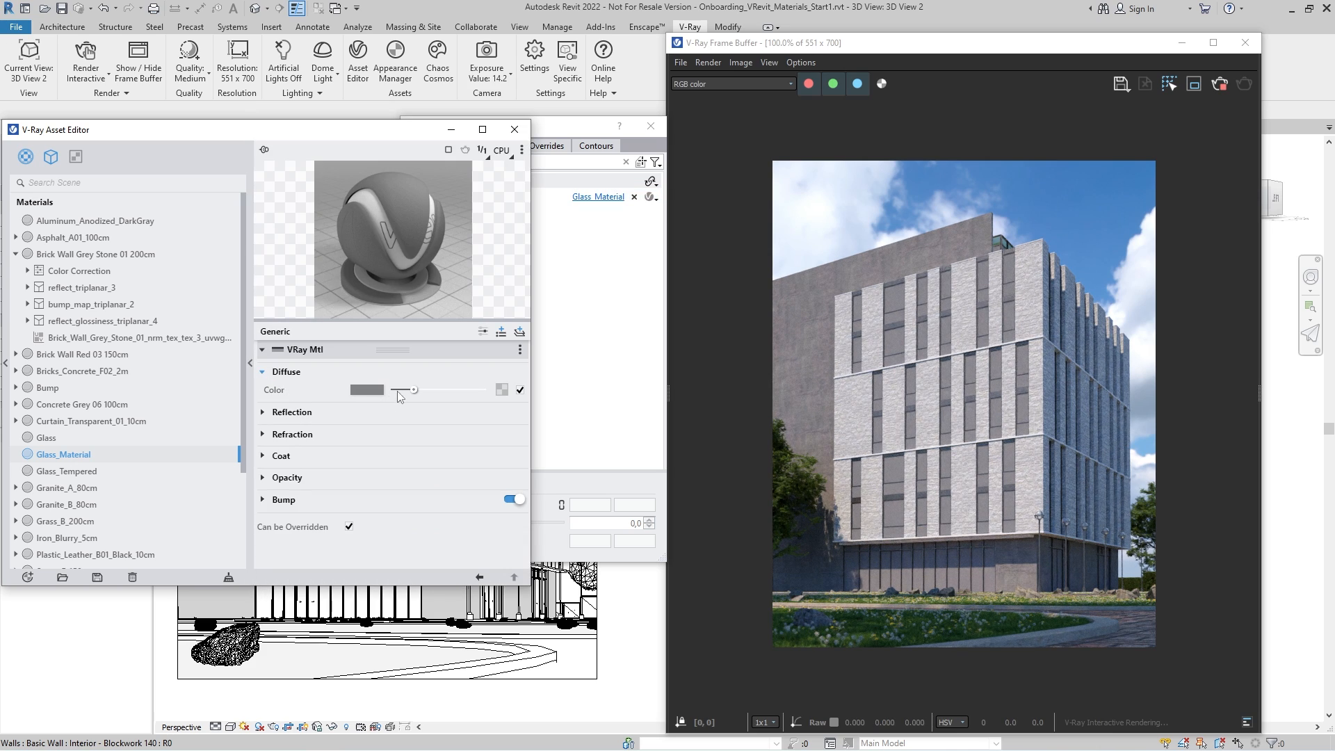
drag(415, 390, 390, 391)
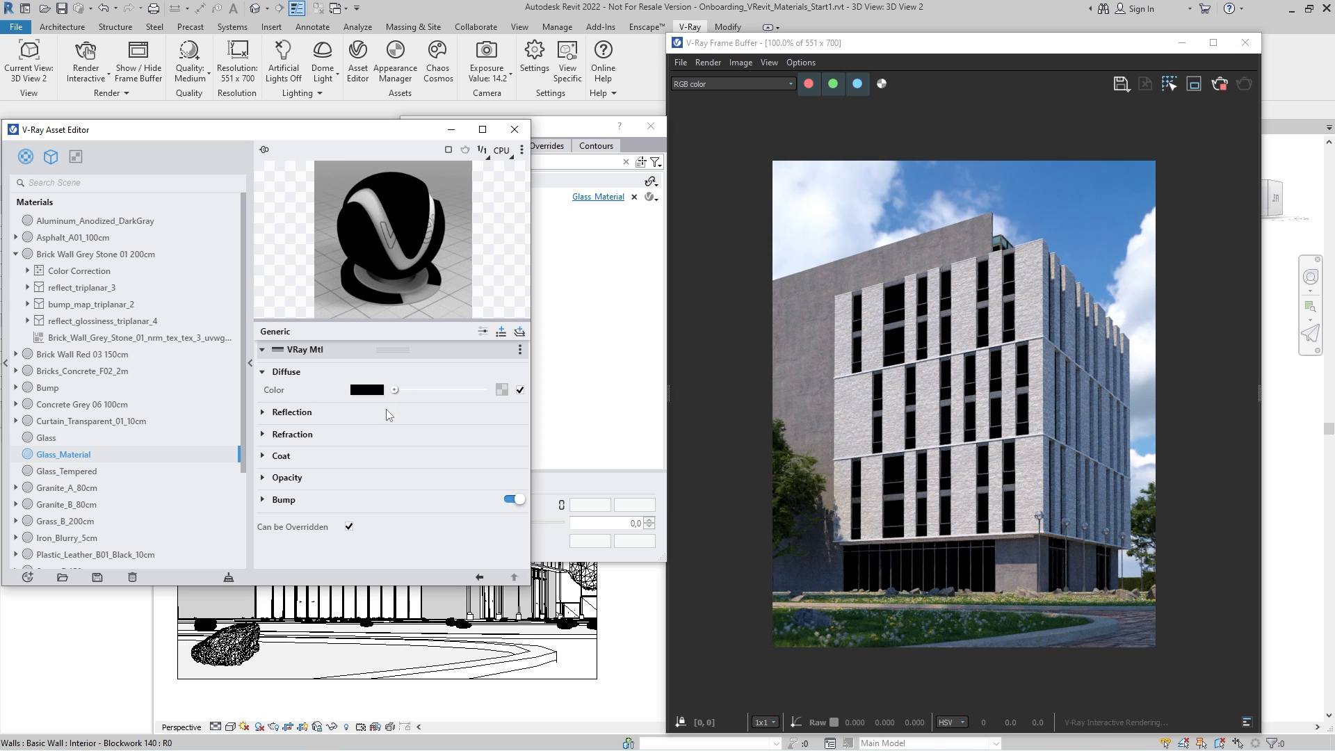
click(386, 412)
drag(394, 430, 478, 430)
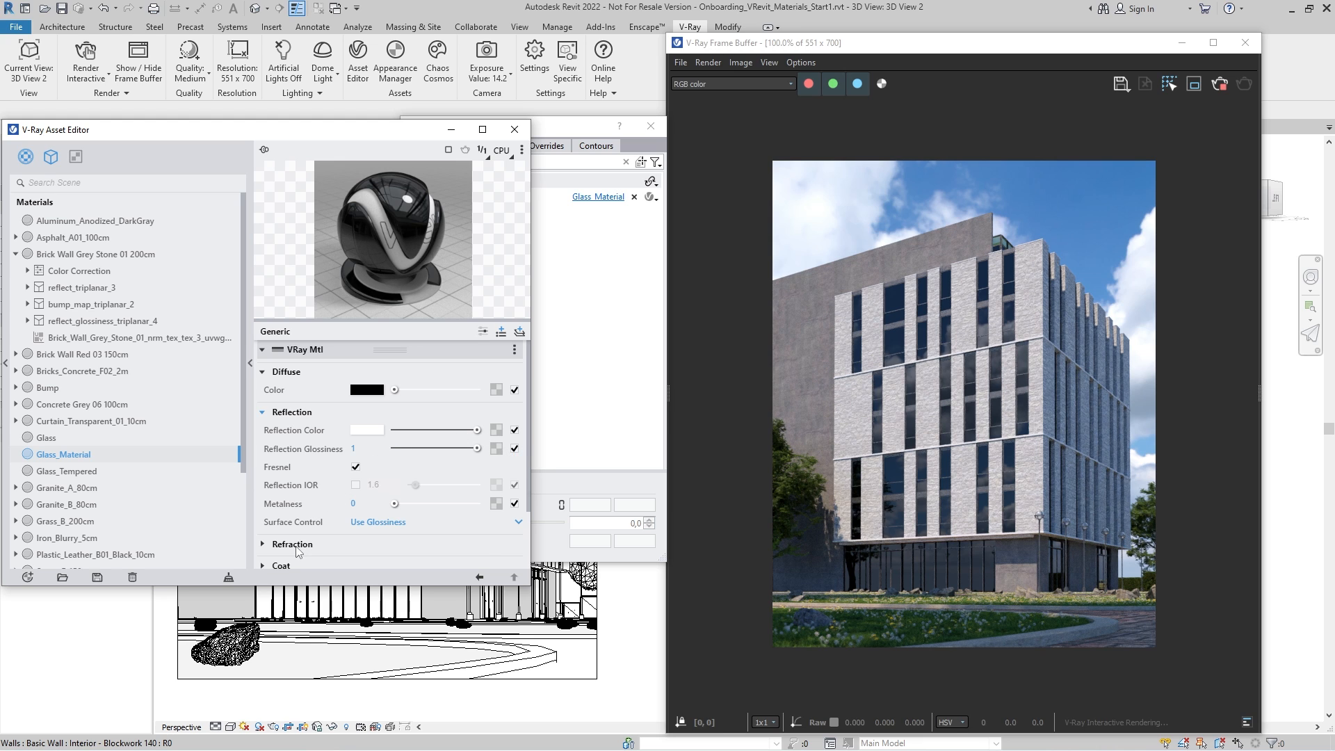
click(291, 543)
drag(396, 492, 478, 493)
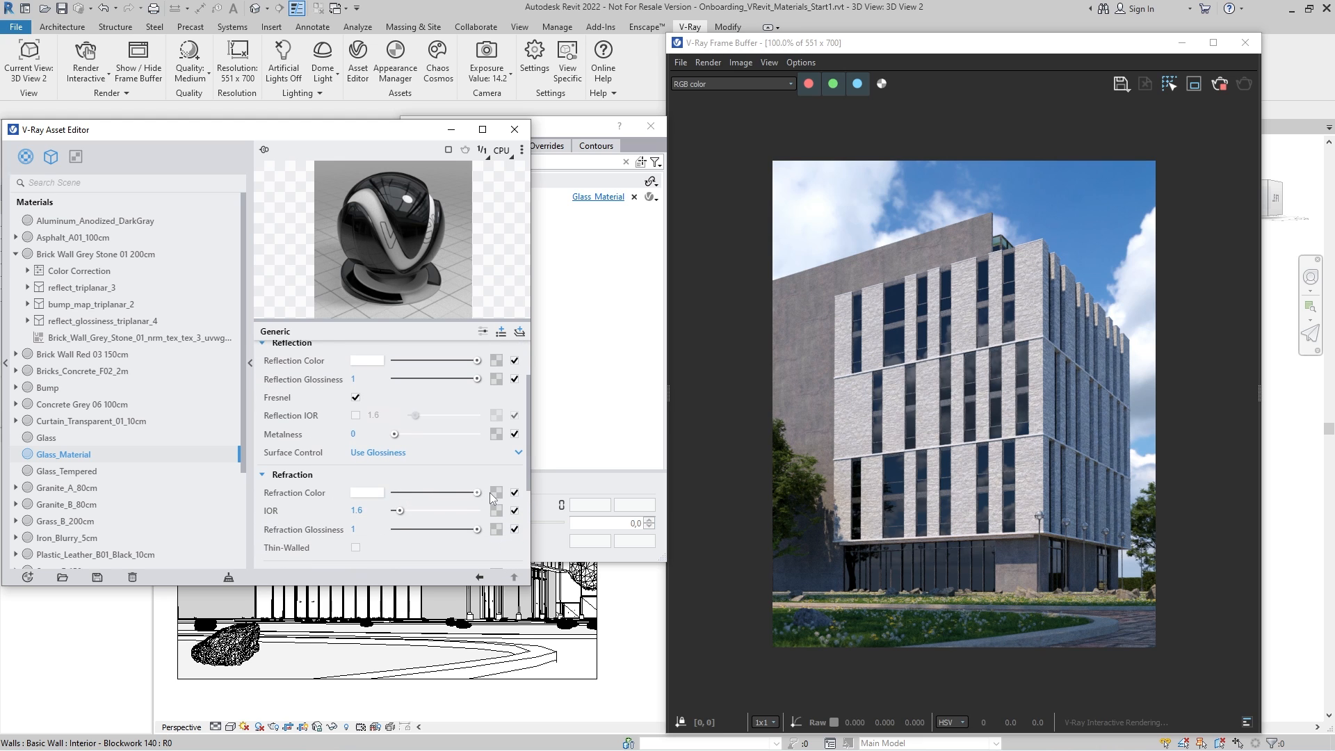